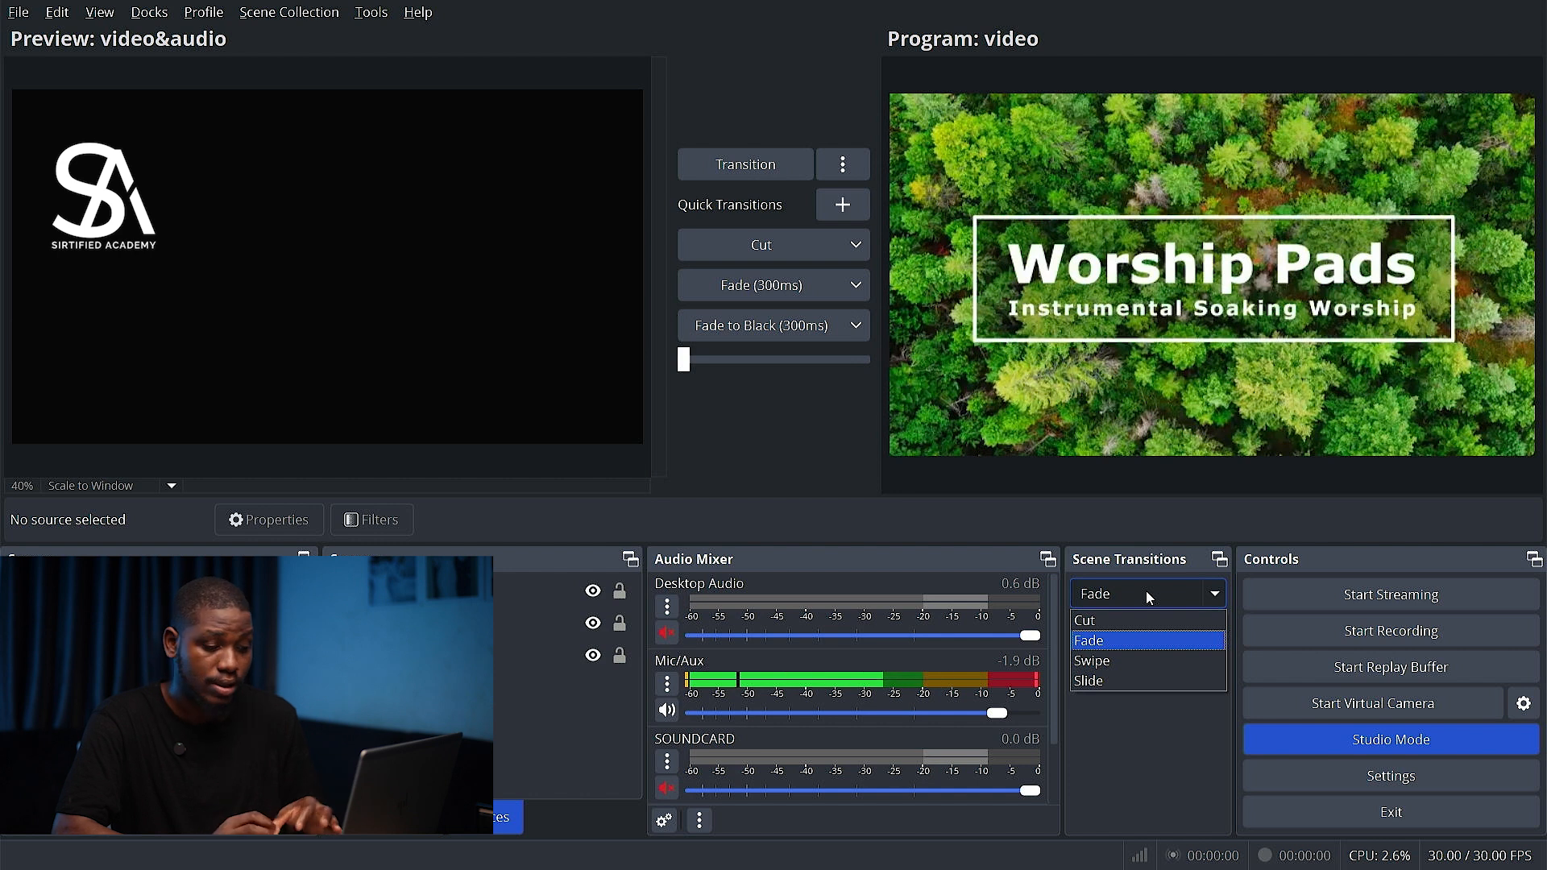
Load "WhatsApp Image 2025-02-14 at 21.28.34.jpeg" into the Image source of the video&audio scene and fit it to the screen.
click(1144, 741)
click(435, 590)
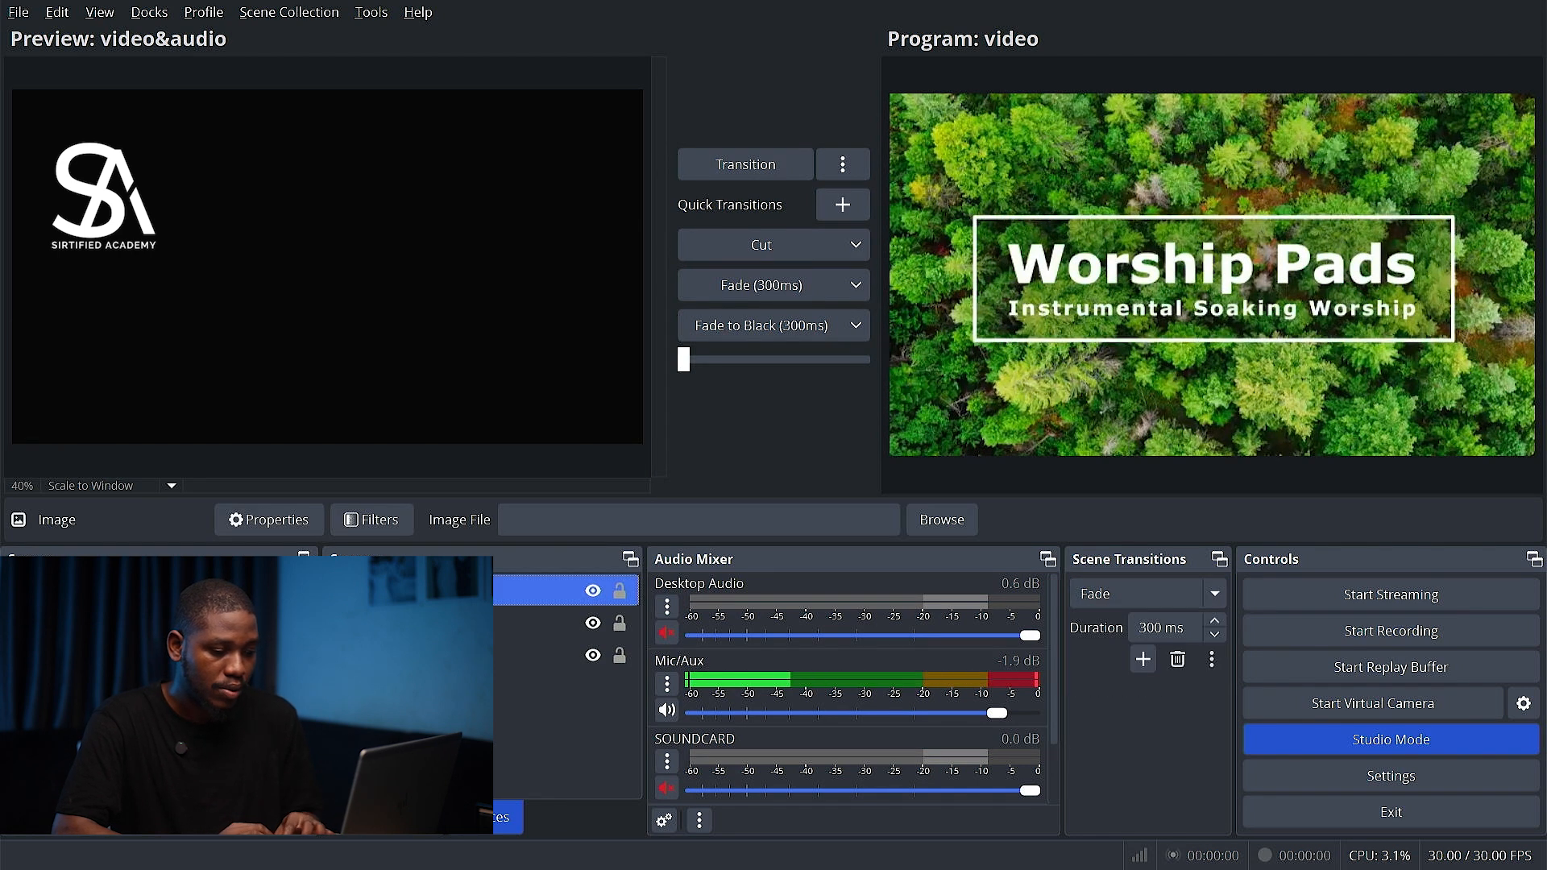
click(934, 522)
click(605, 443)
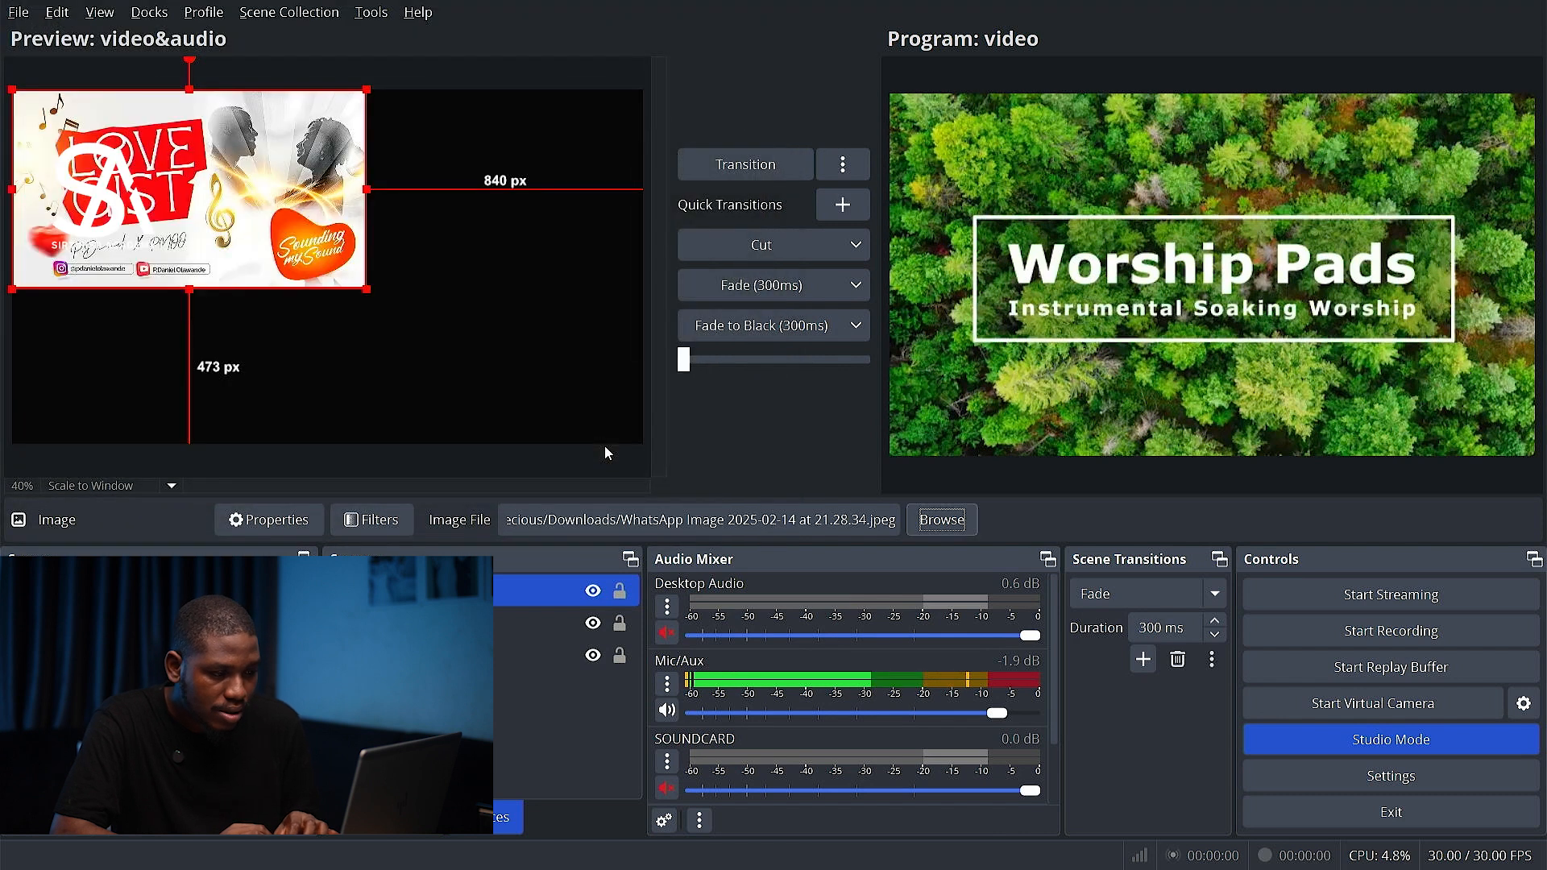
key(ctrl+f)
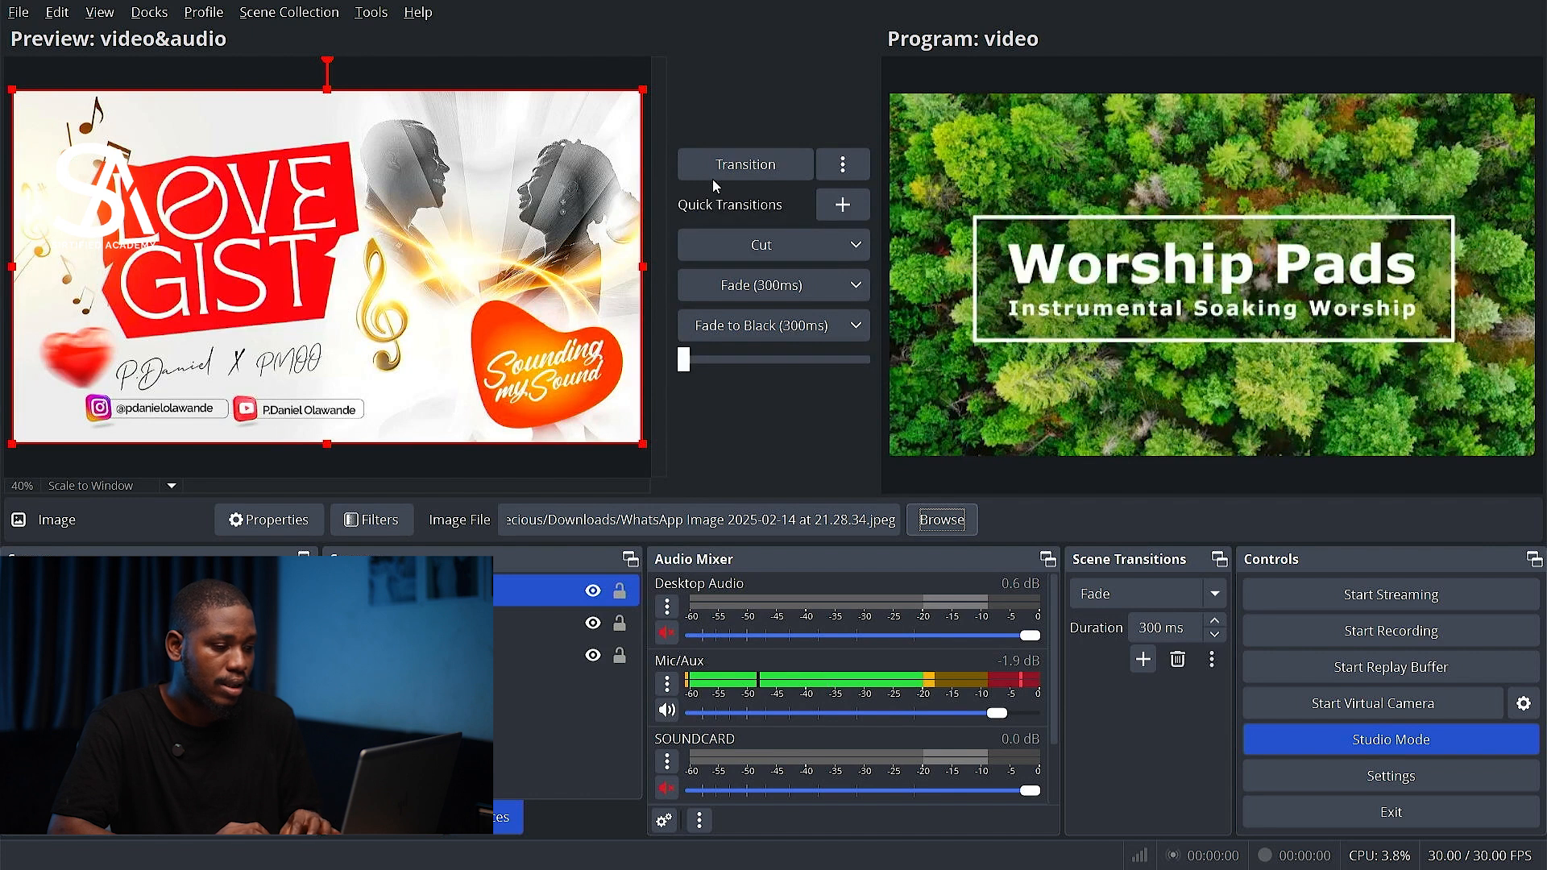
Send the video&audio scene to the program output with Fade, and bring the video scene back with a Cut transition.
click(734, 167)
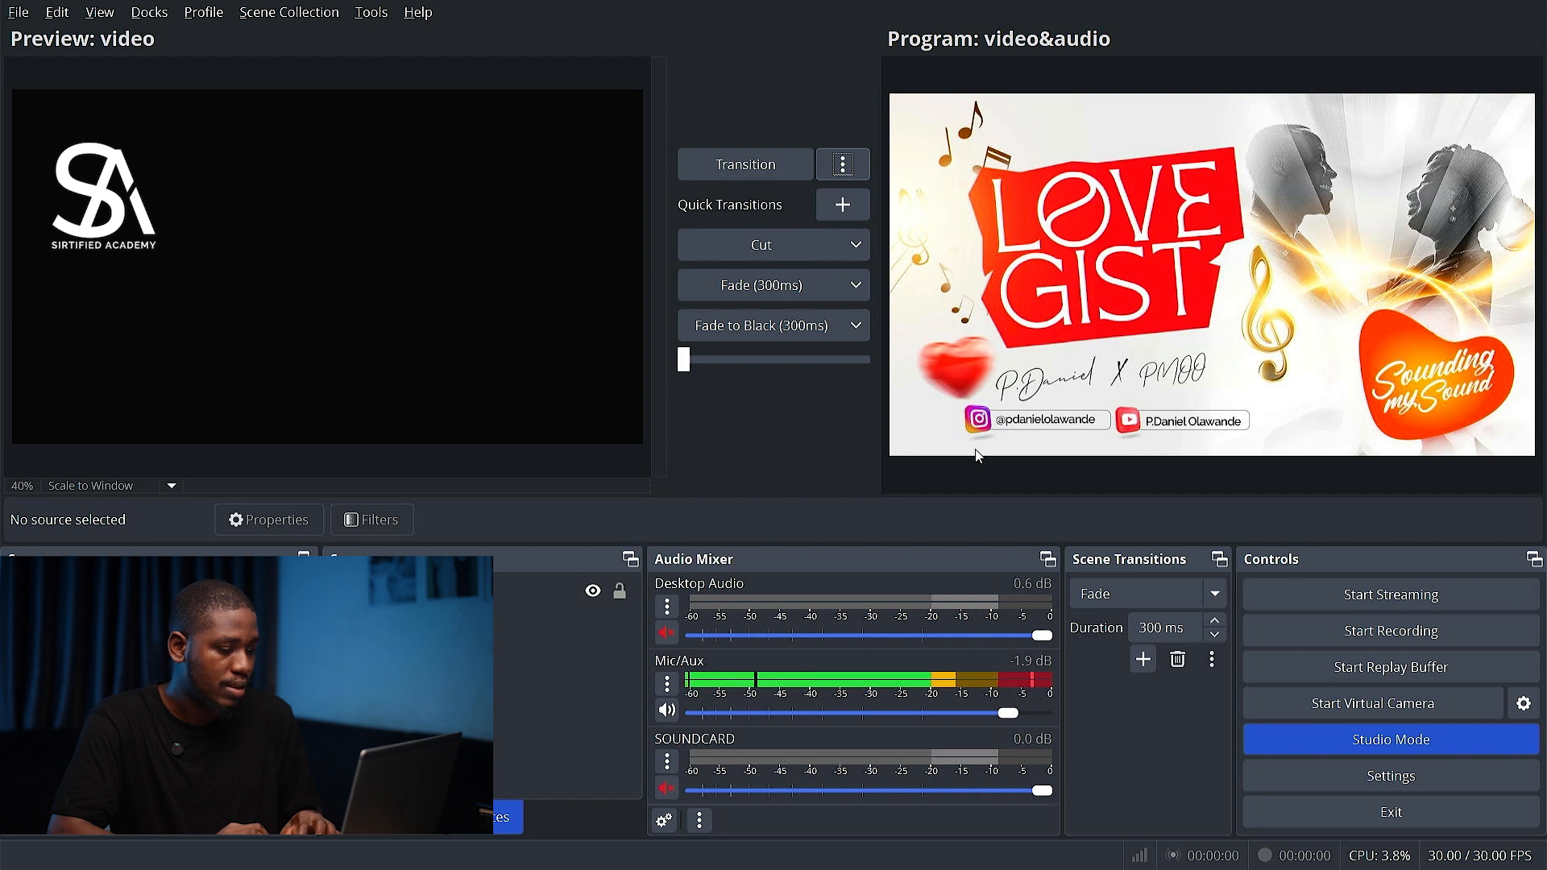
click(1133, 595)
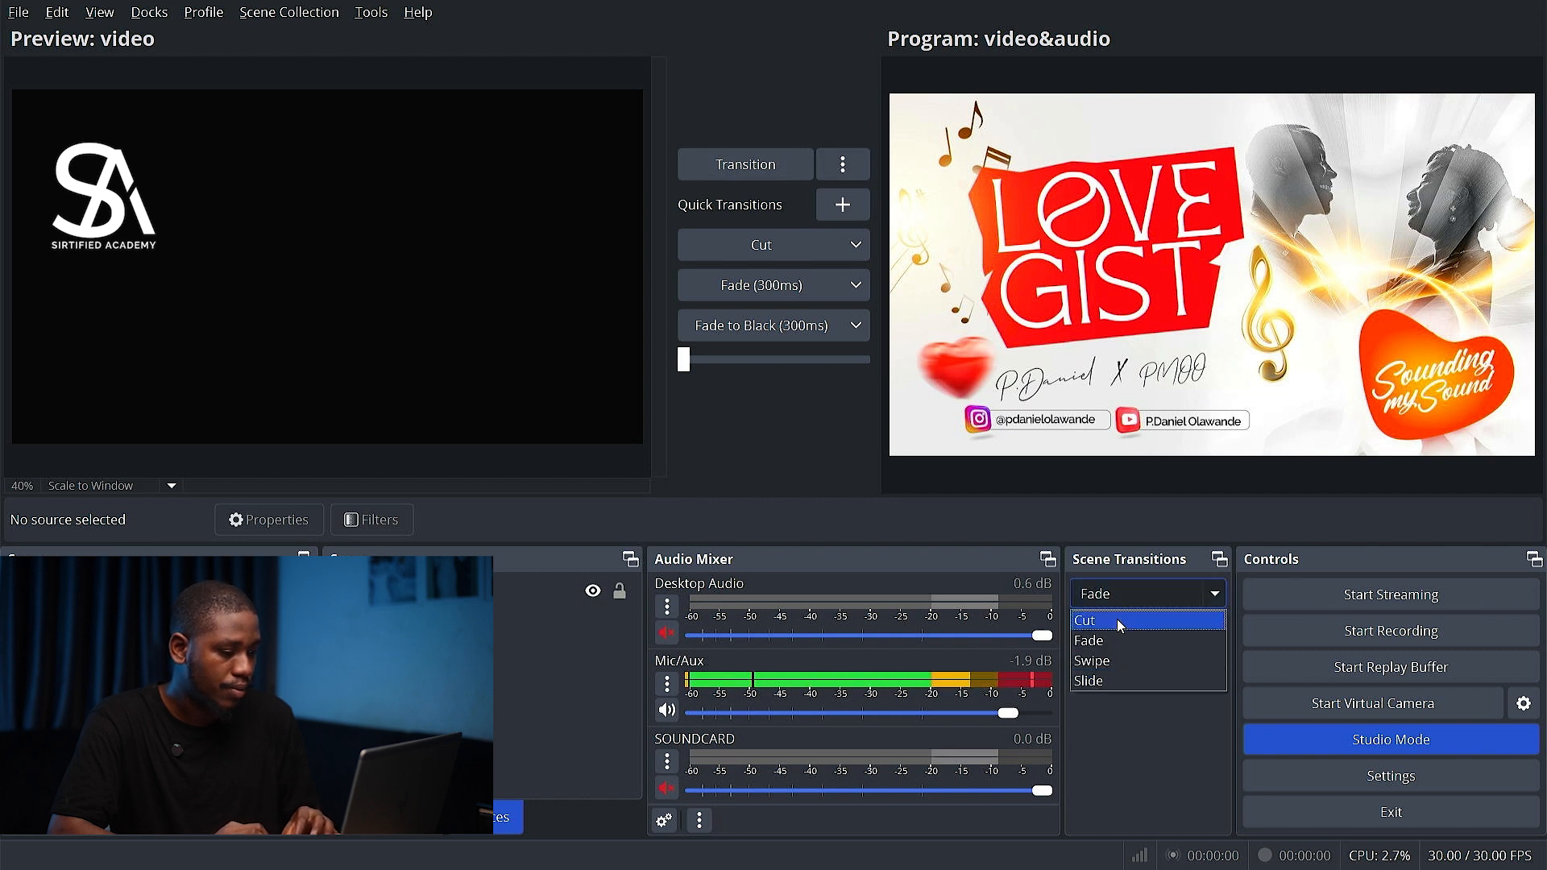
click(1119, 621)
click(764, 179)
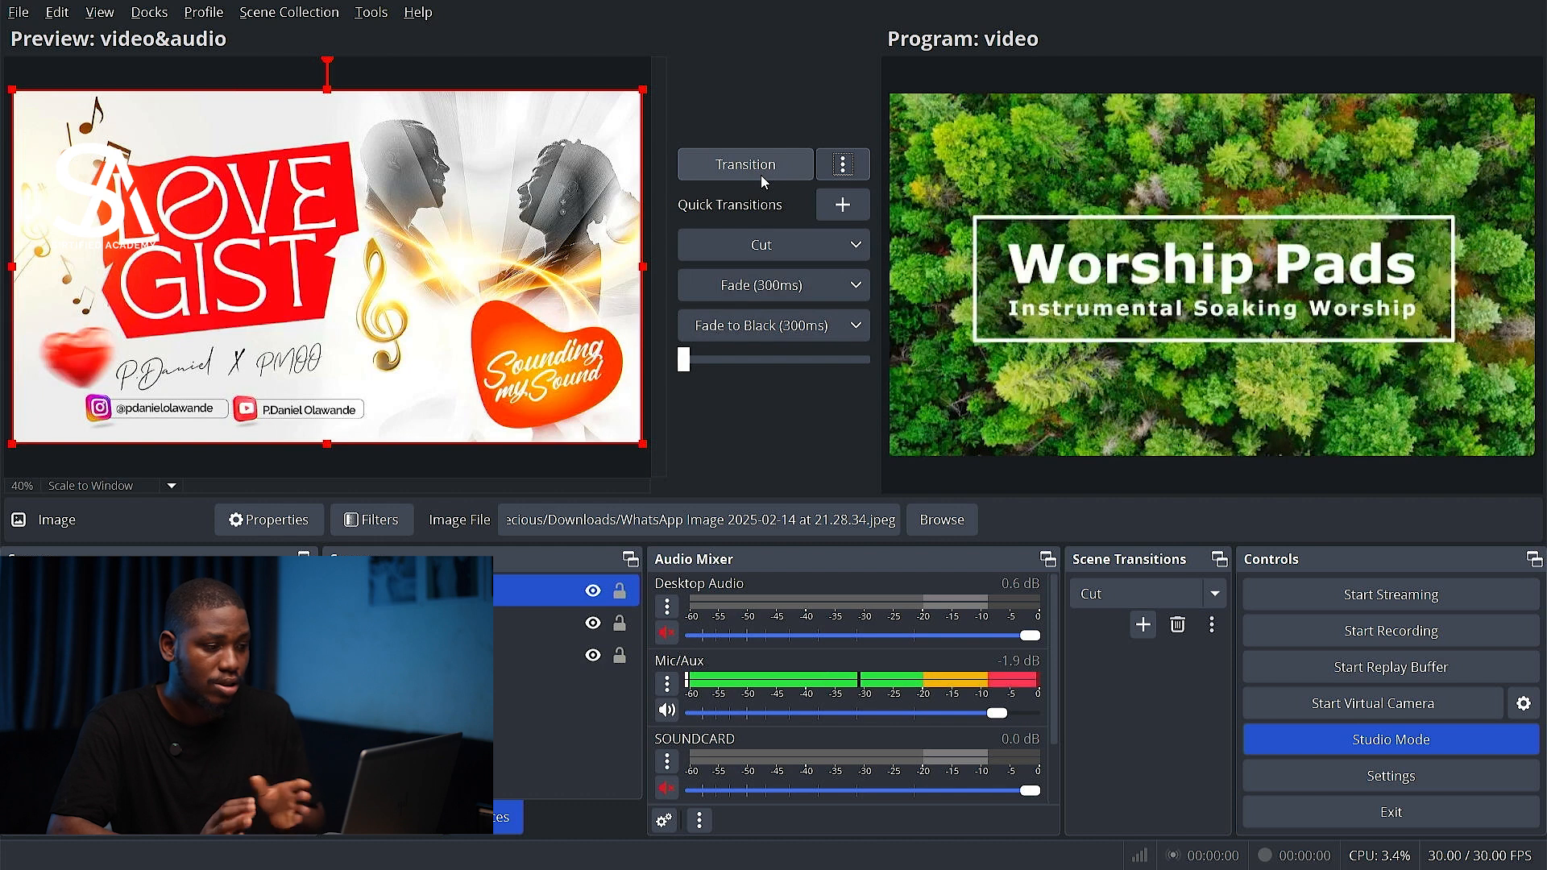
Set the scene transition to Swipe and transition the video&audio scene to the program output.
click(1102, 597)
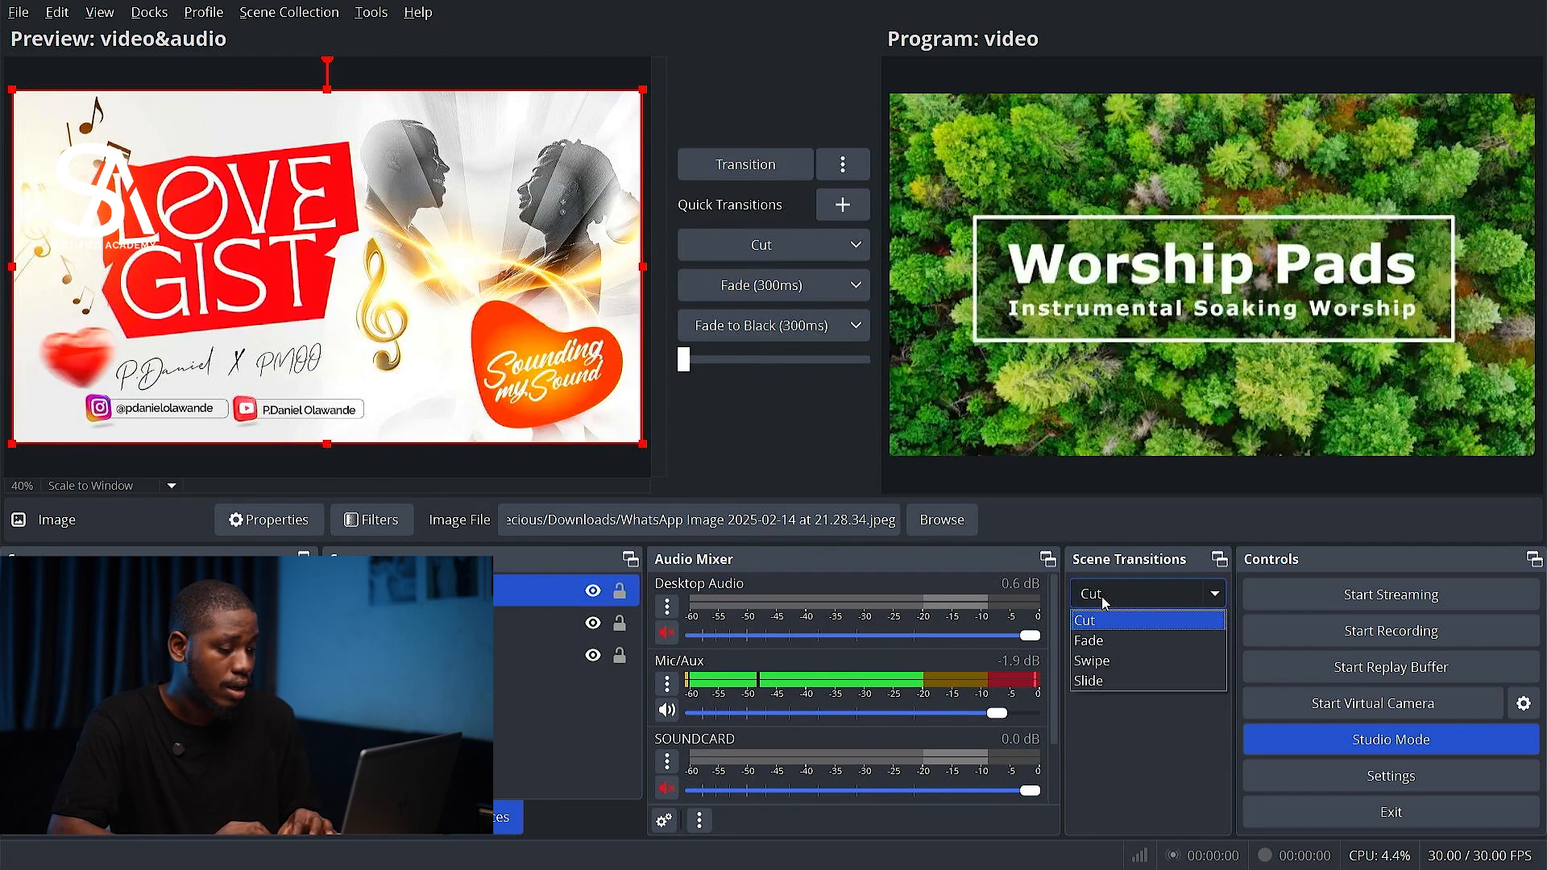
click(1106, 667)
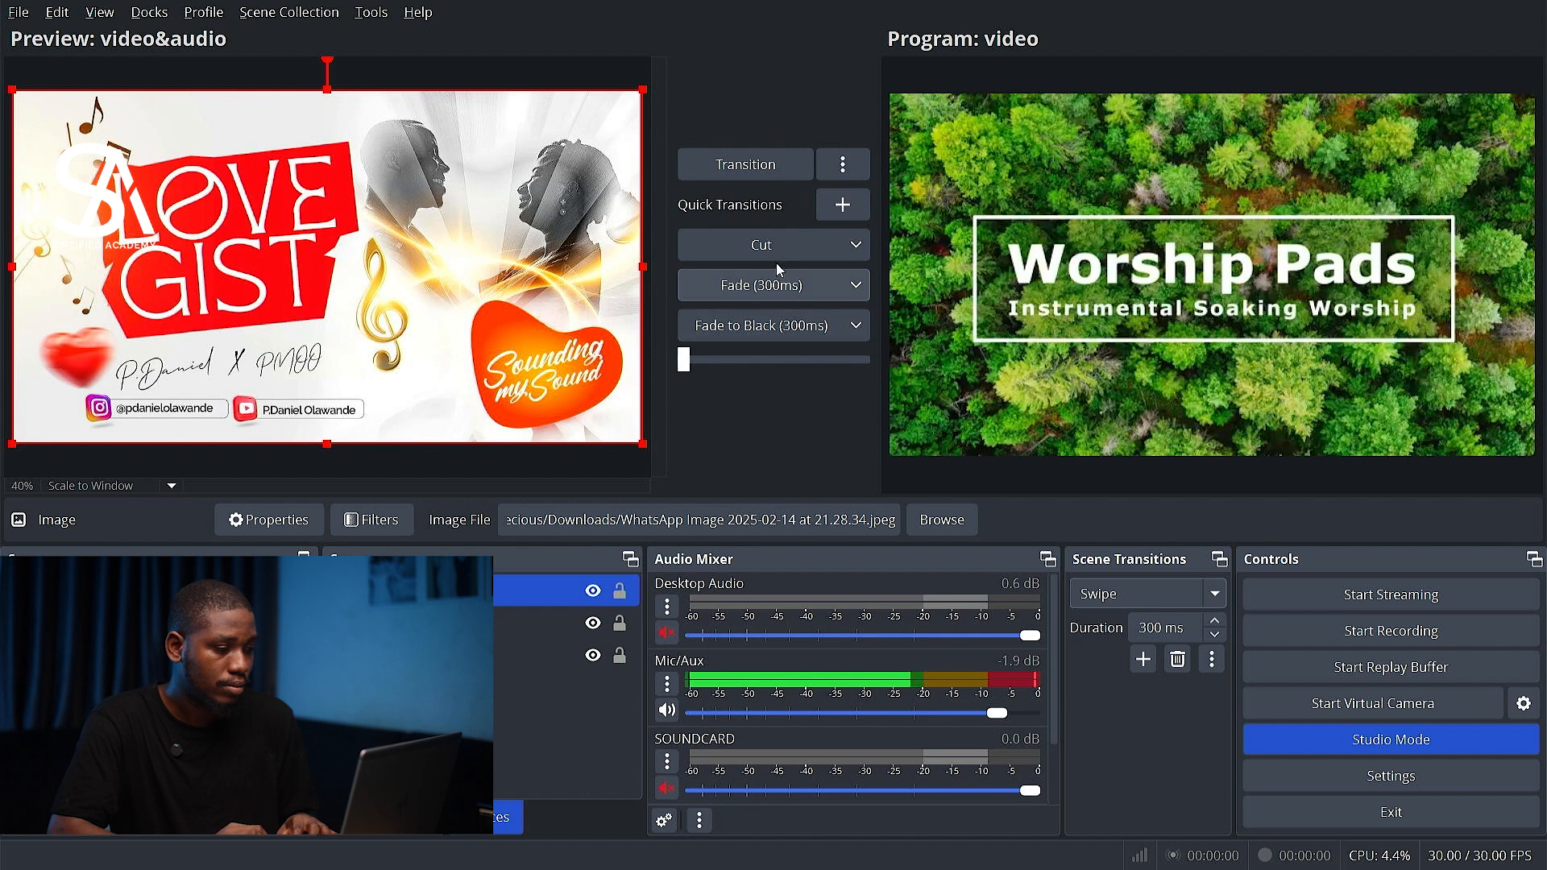
click(730, 169)
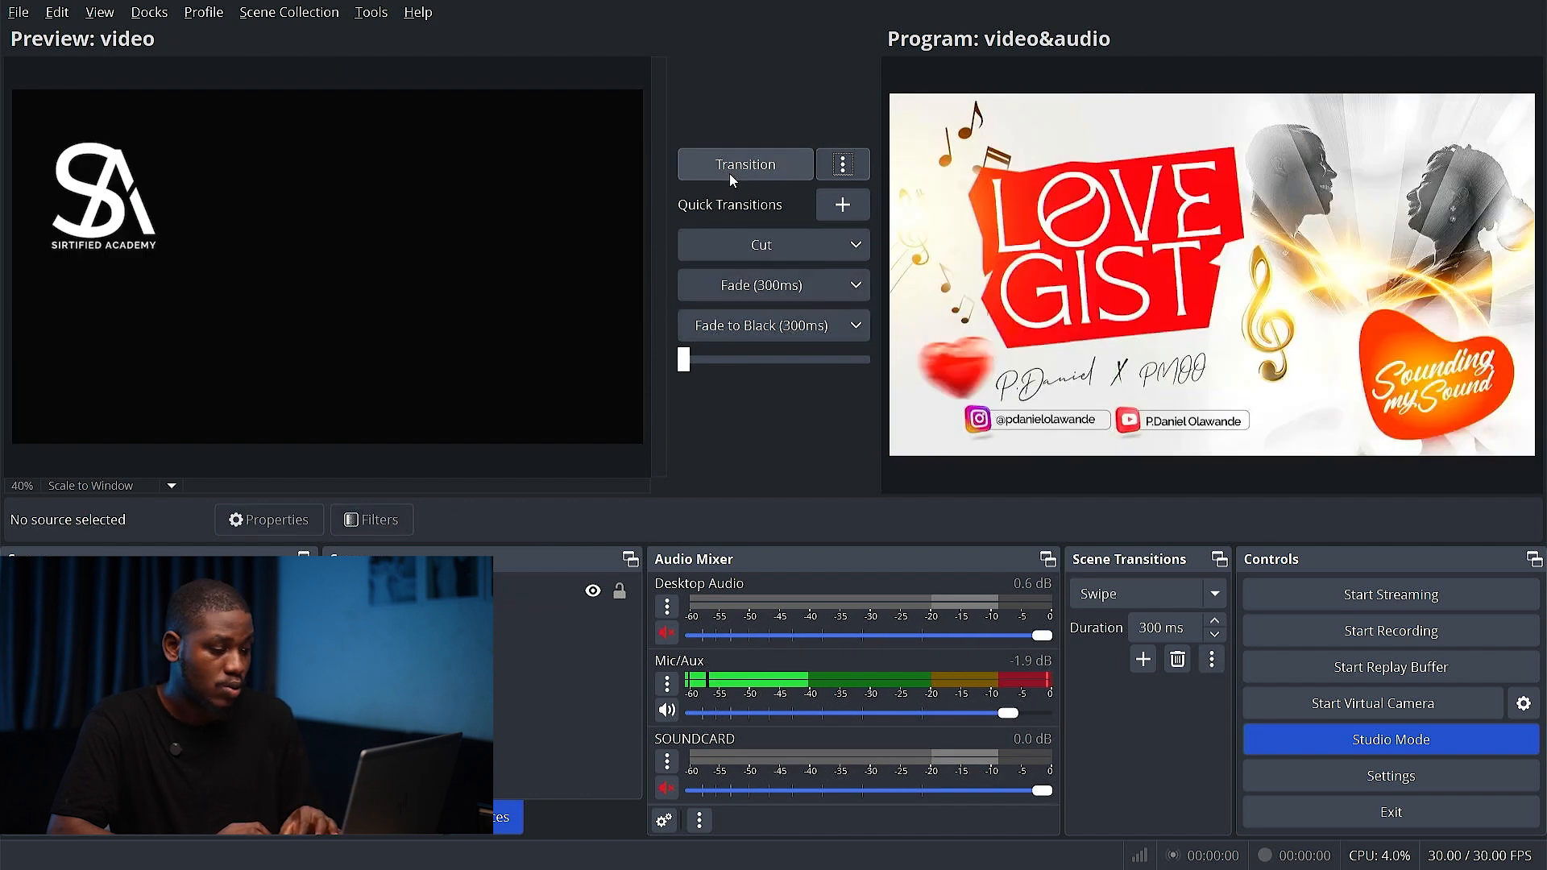
Set the scene transition to Slide and transition the video scene to the program output.
click(1098, 596)
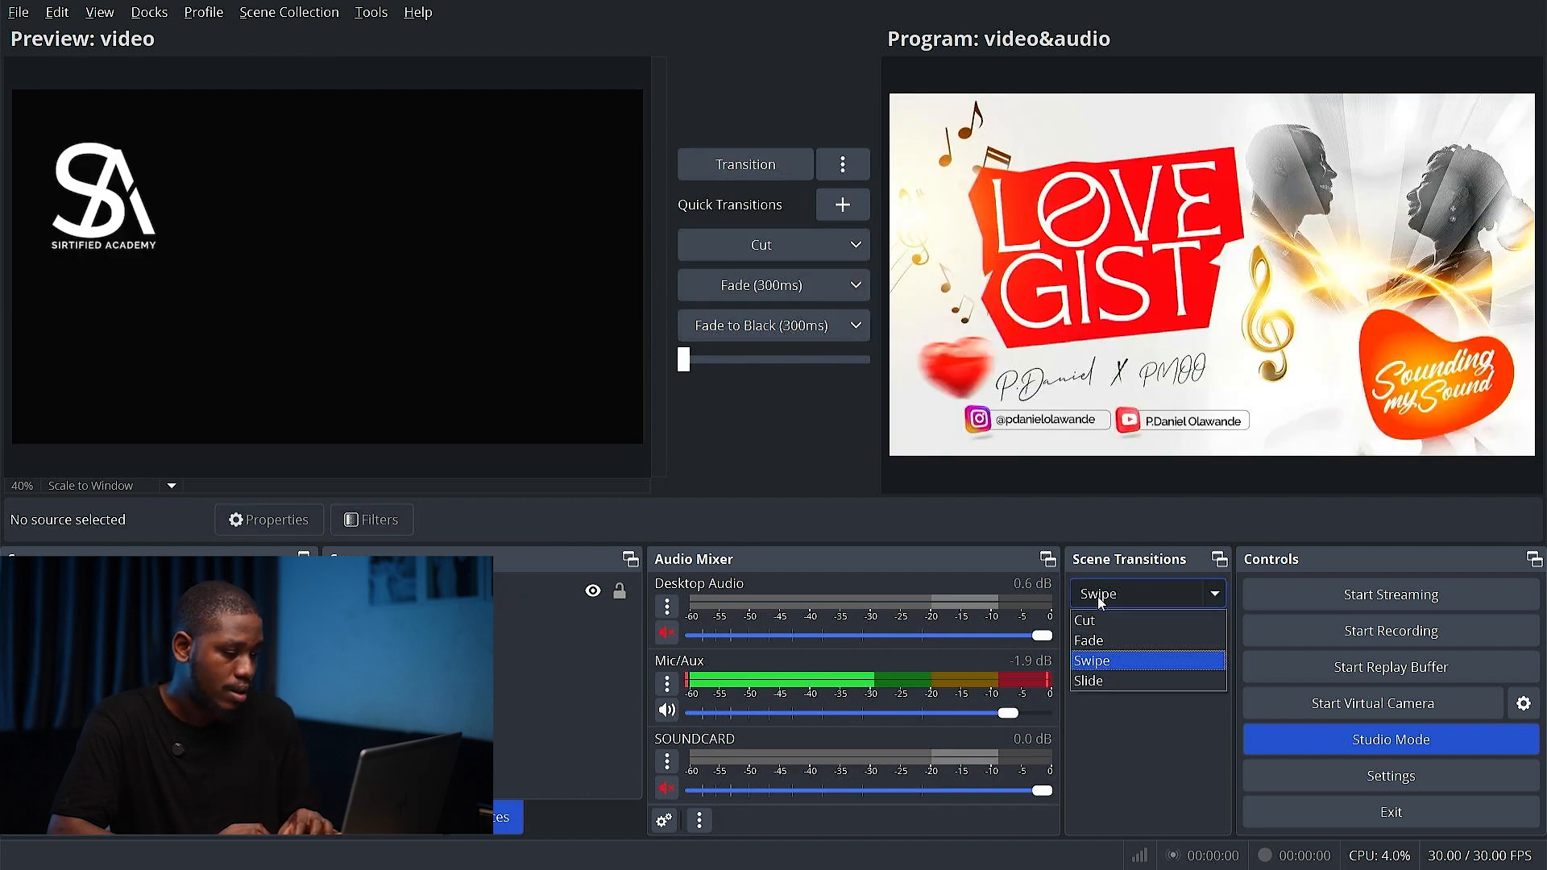
click(1109, 684)
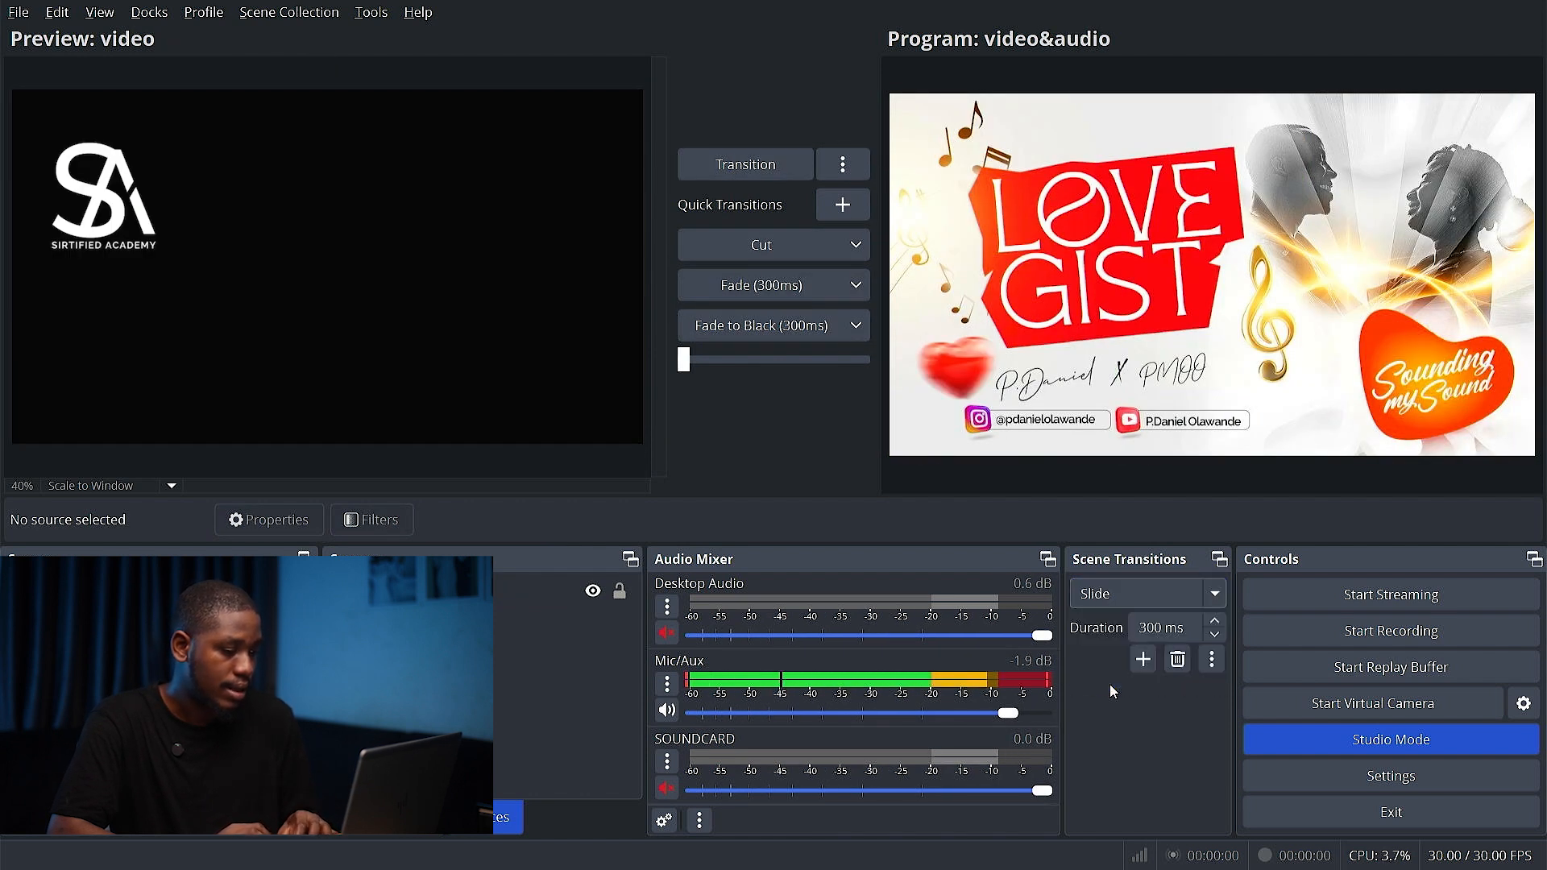
click(757, 169)
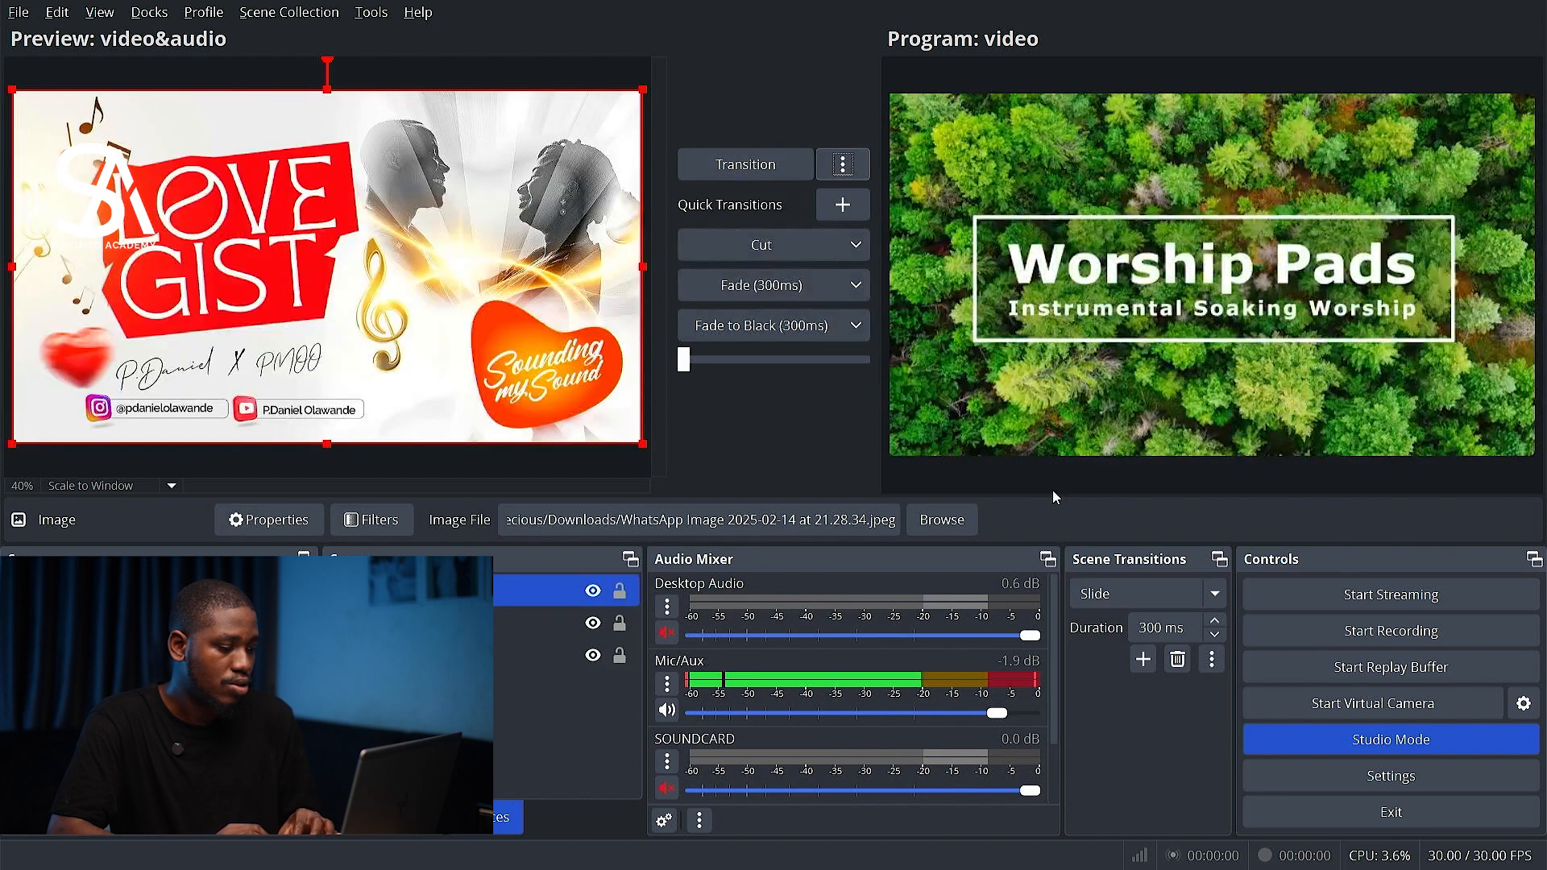
Set the scene transition to Fade and transition the video&audio scene to the program output.
click(1123, 603)
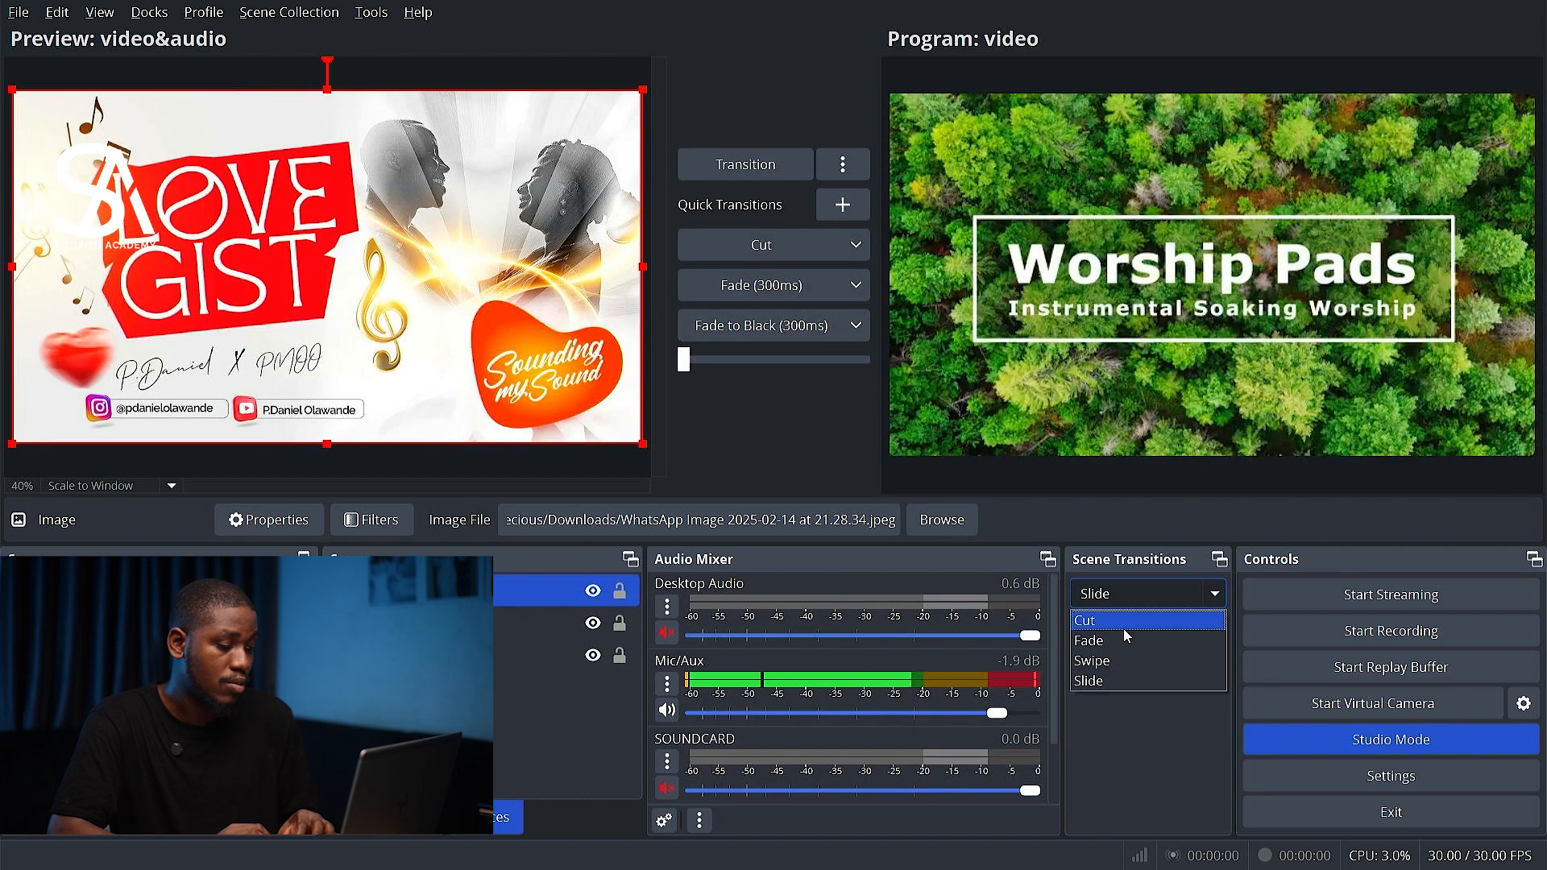
click(1122, 650)
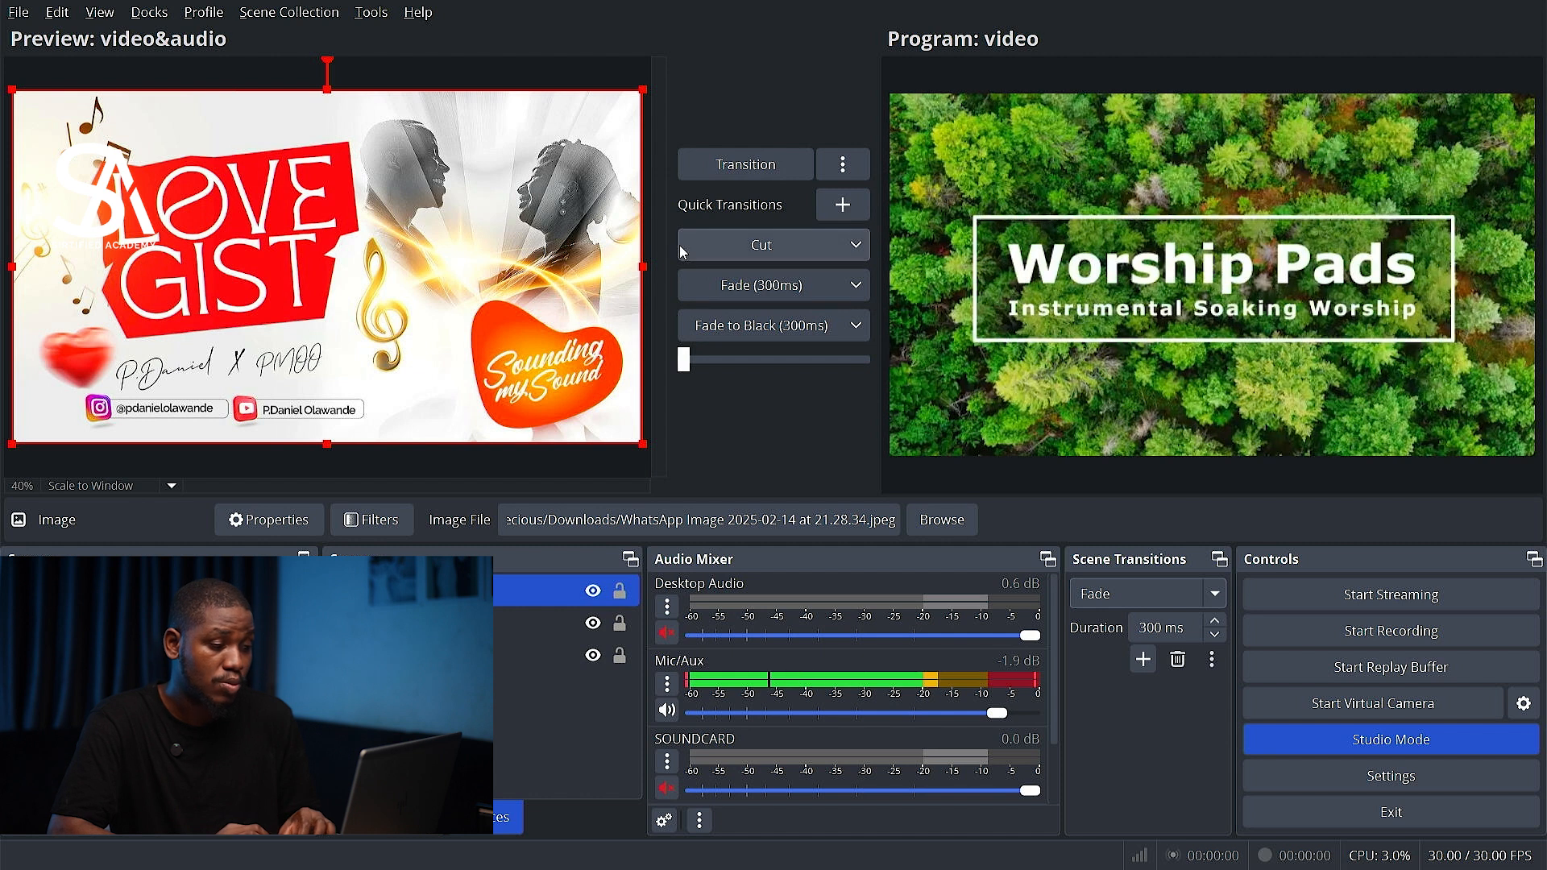
click(733, 169)
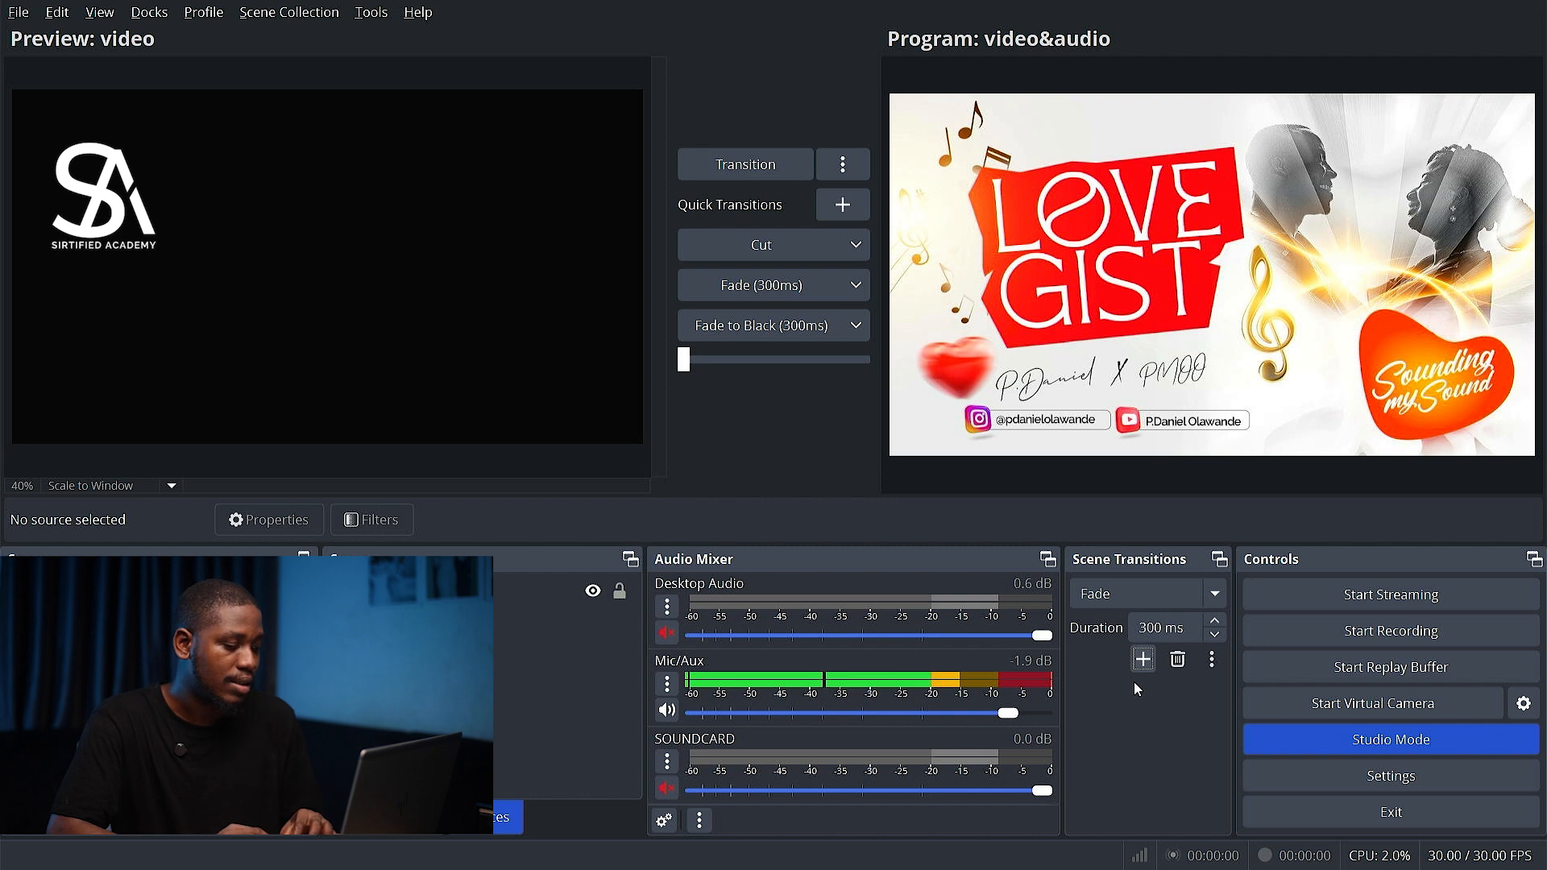
Look at the transition types that can be added to the scene transitions.
click(1144, 660)
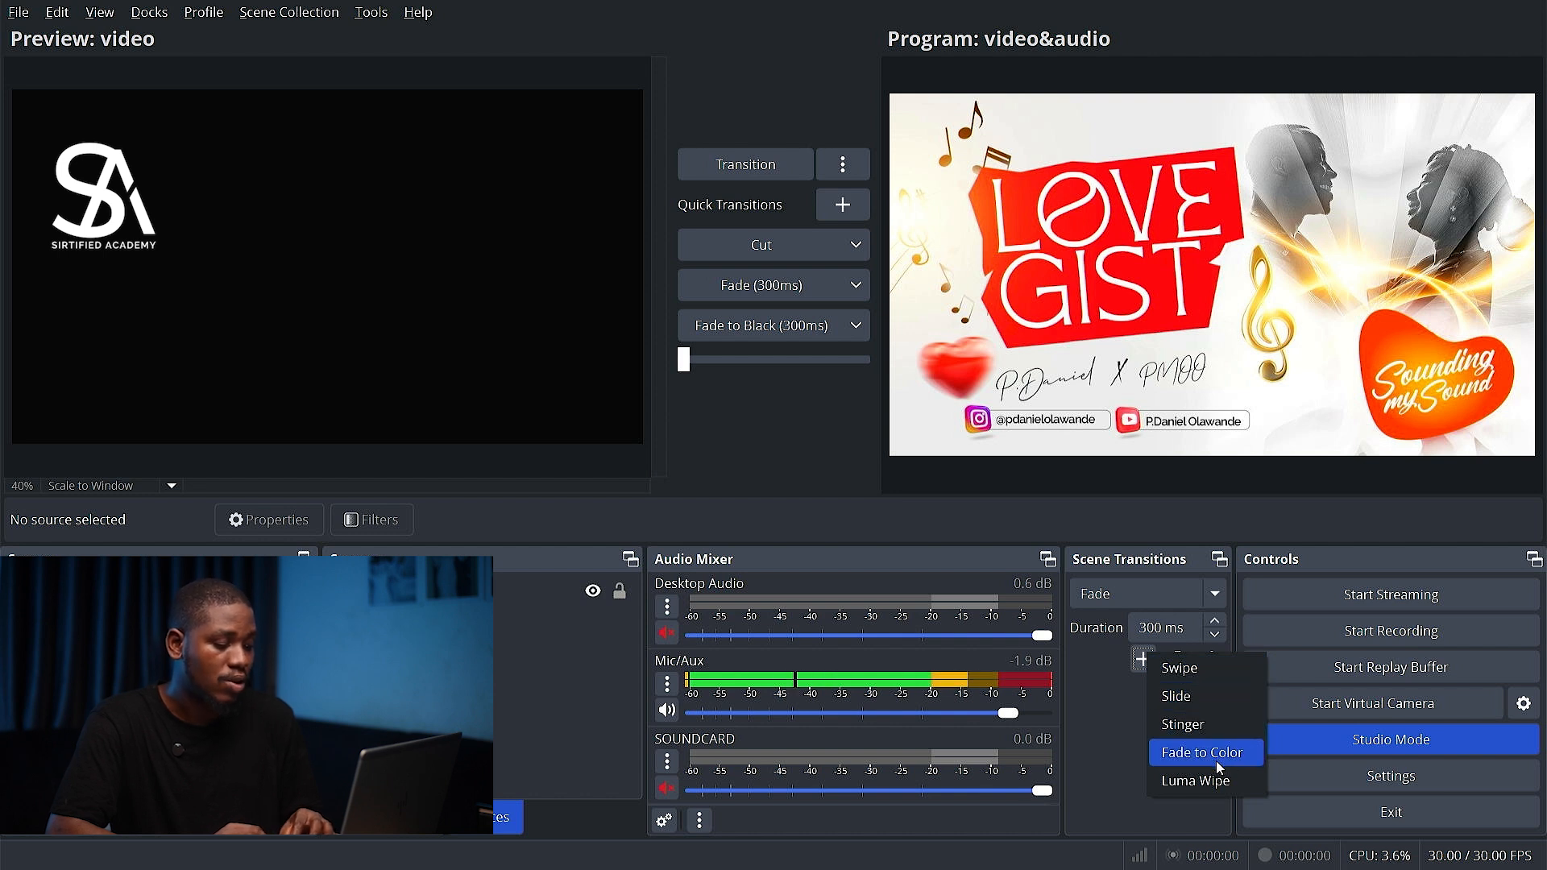
click(1100, 679)
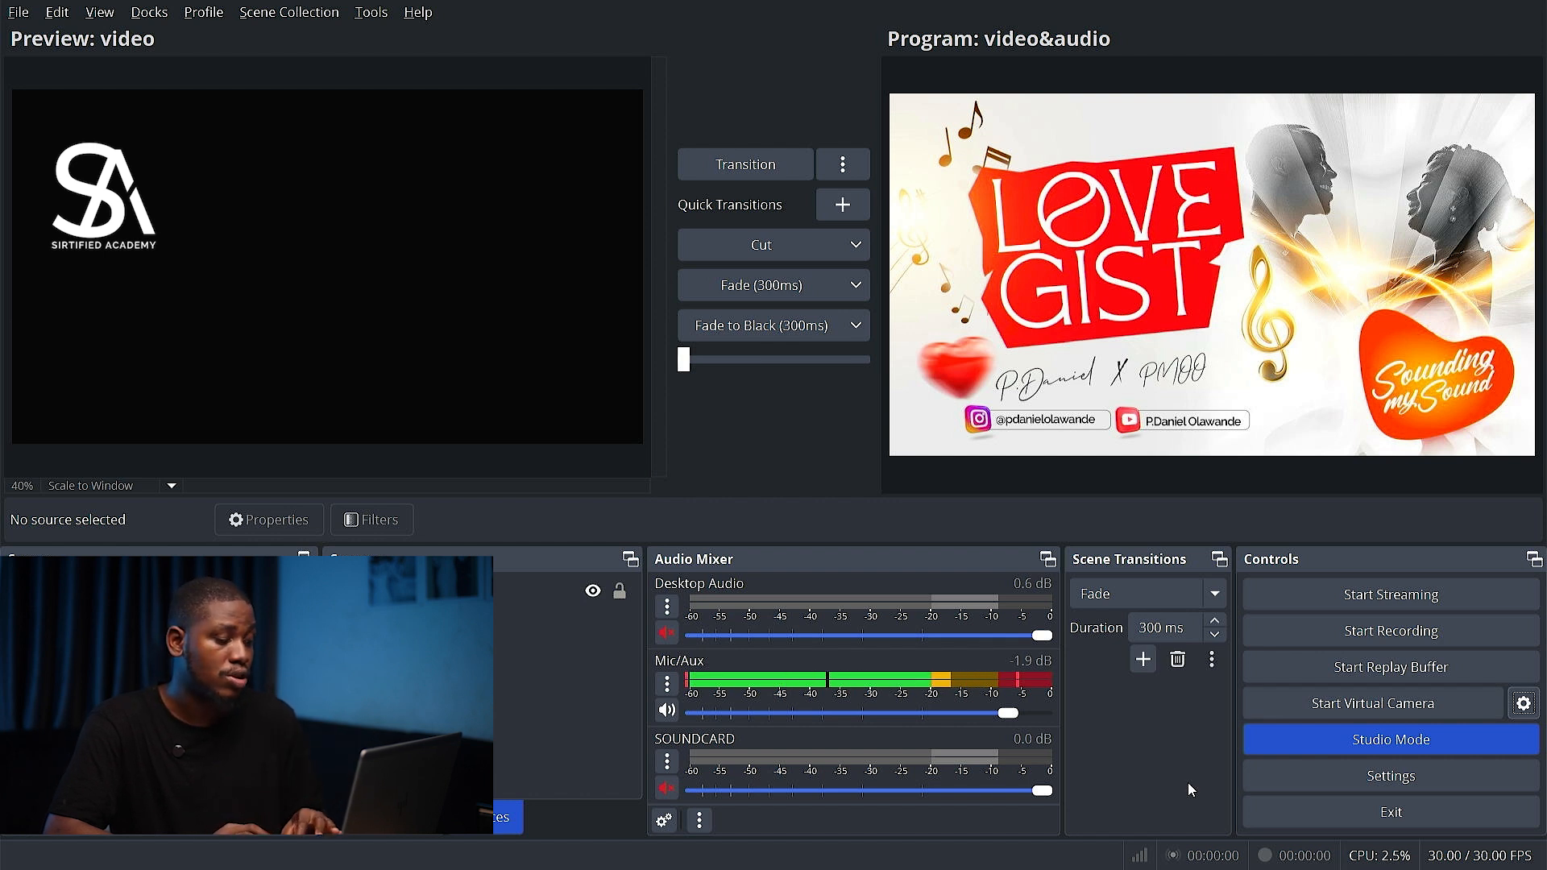
Turn Studio Mode off and back on, and close the settings window without changing anything.
double_click(1311, 749)
click(1312, 749)
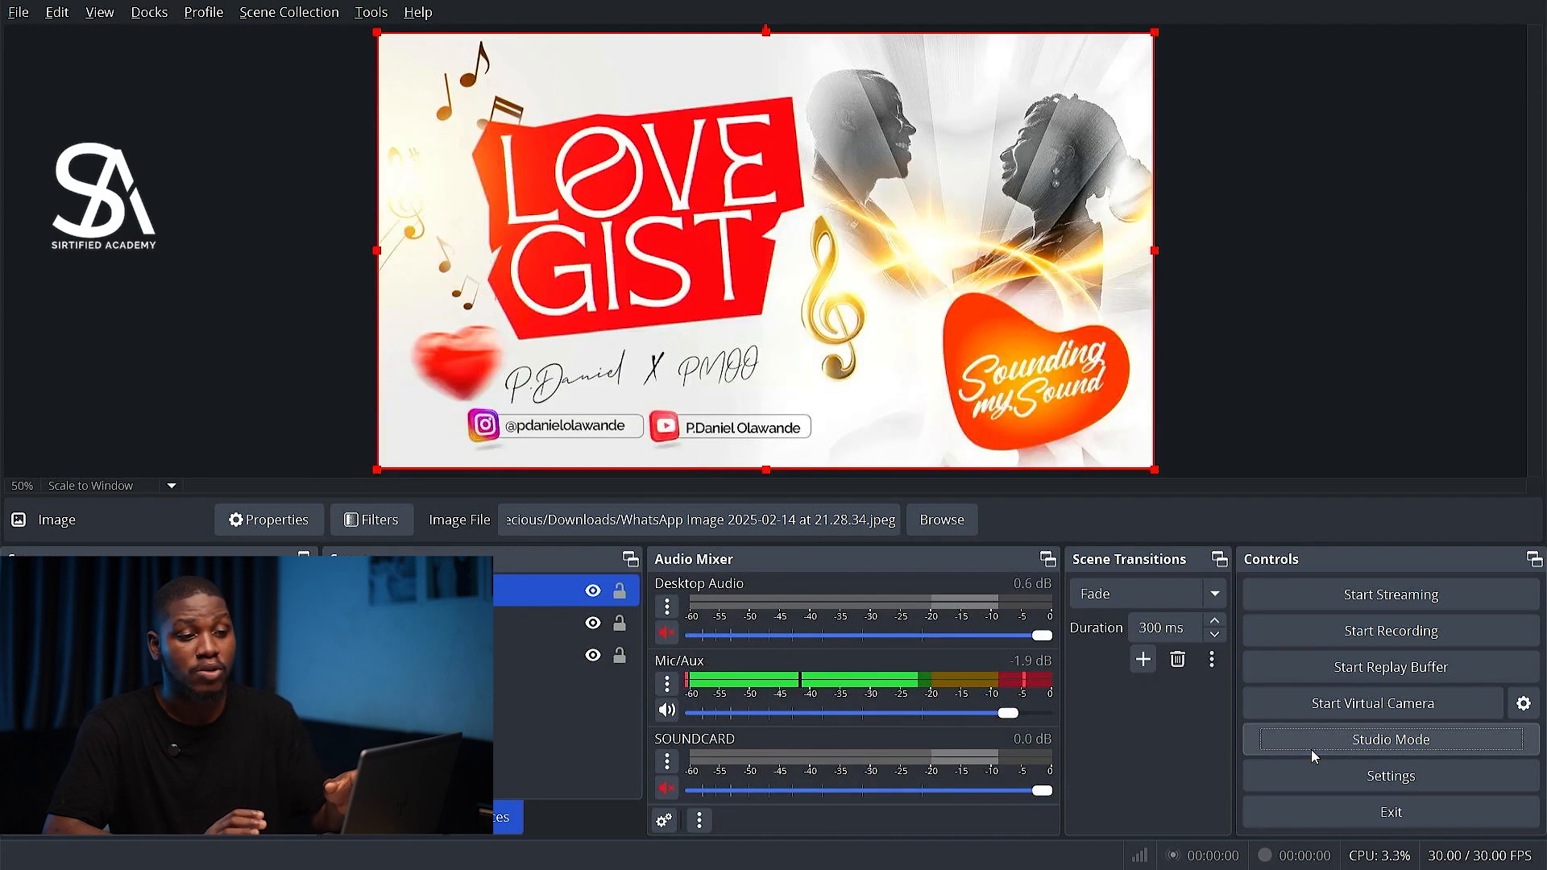
click(1311, 749)
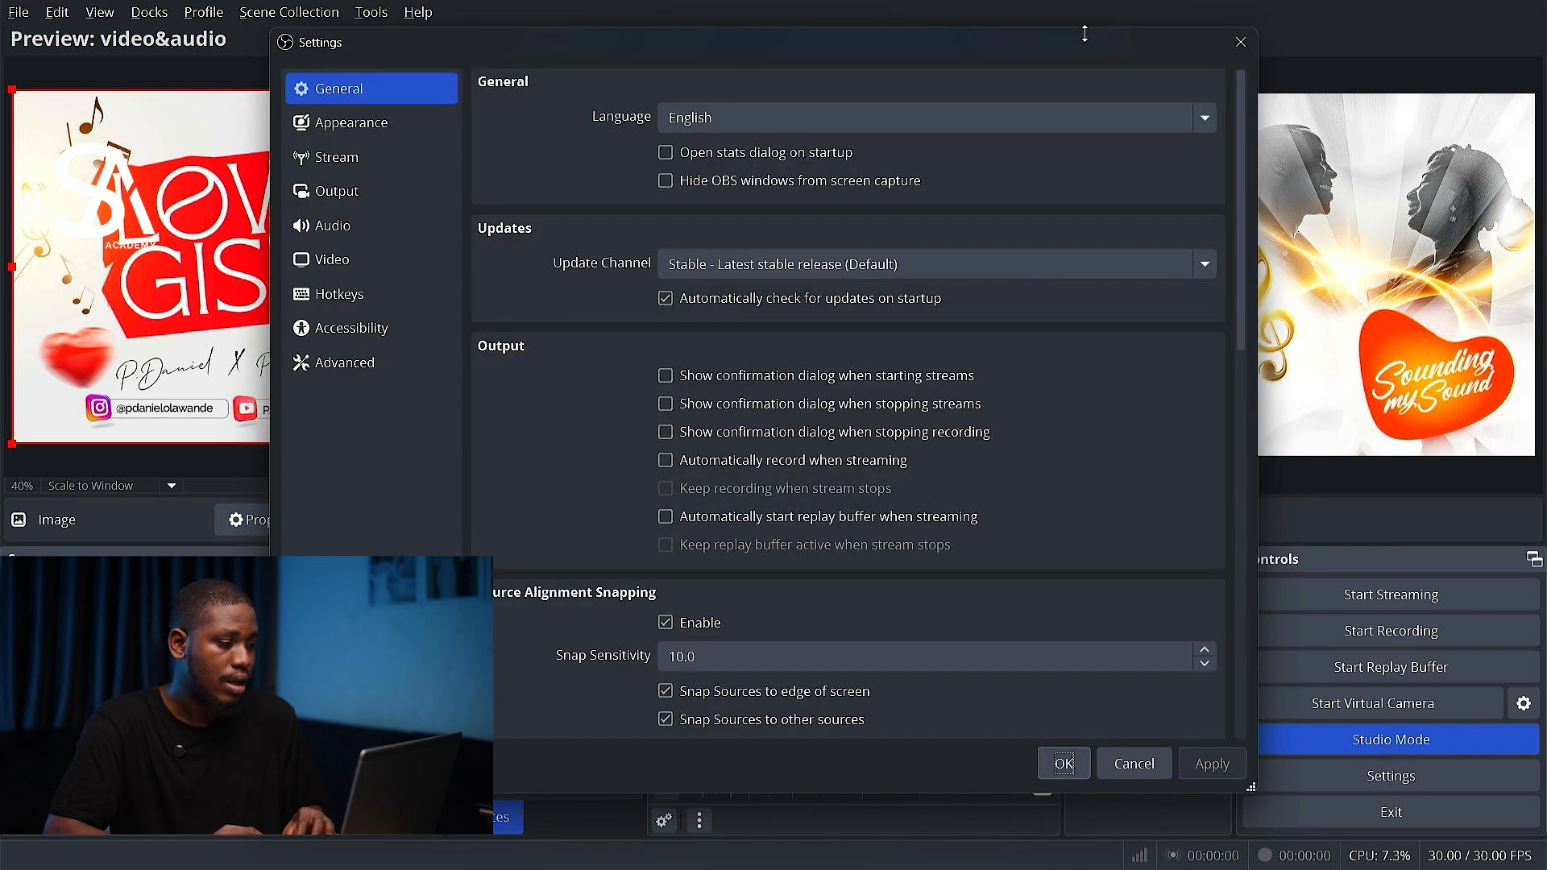
click(1240, 42)
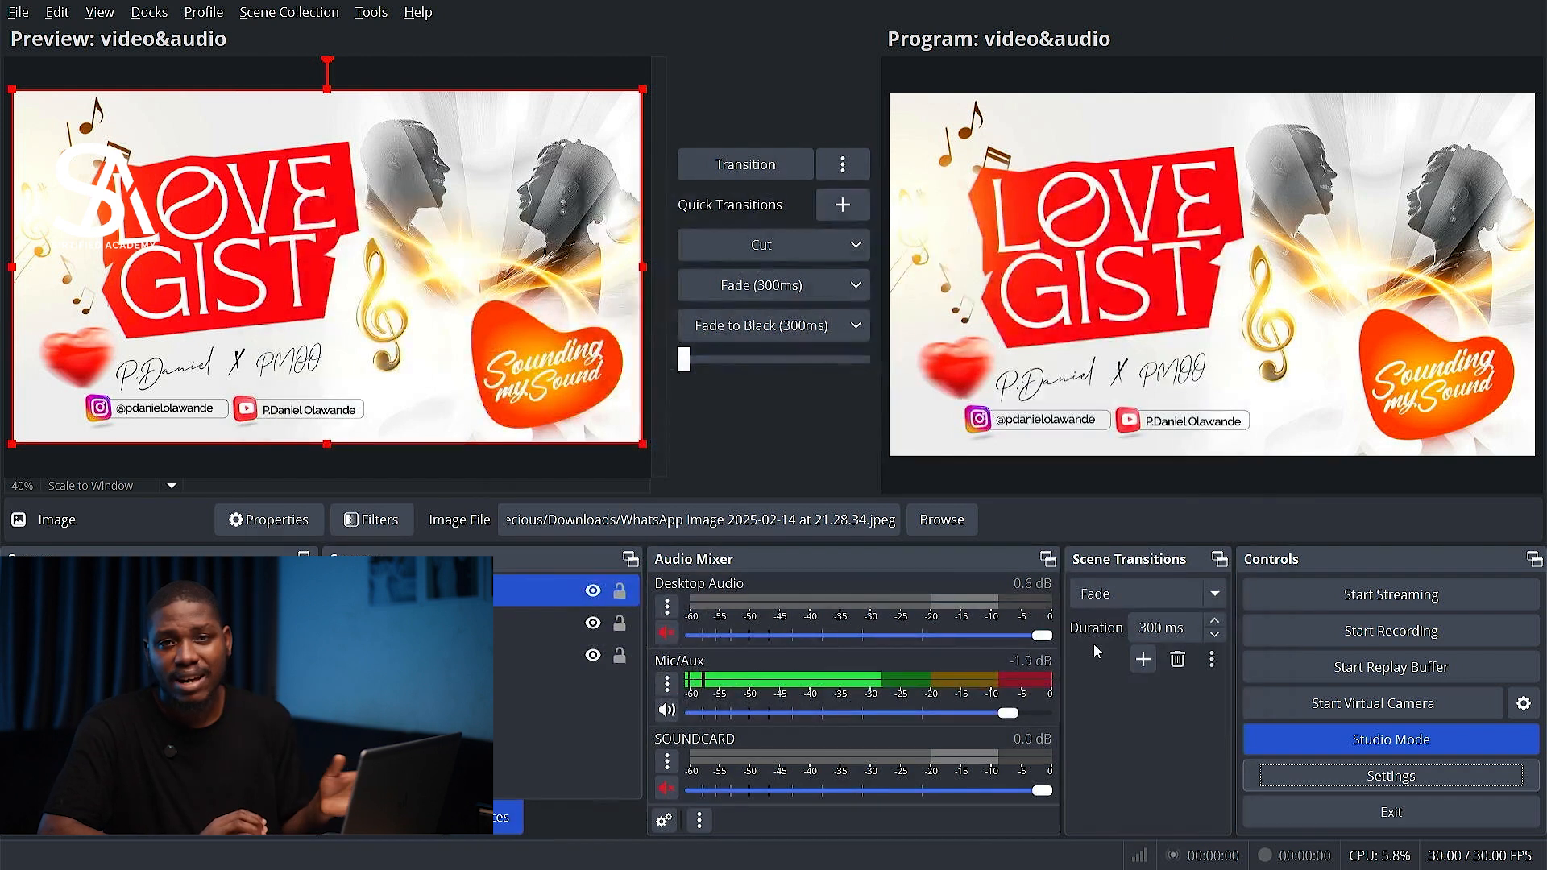
Enable "Hide cursor over projectors" in the Projectors section of the General settings.
click(1305, 779)
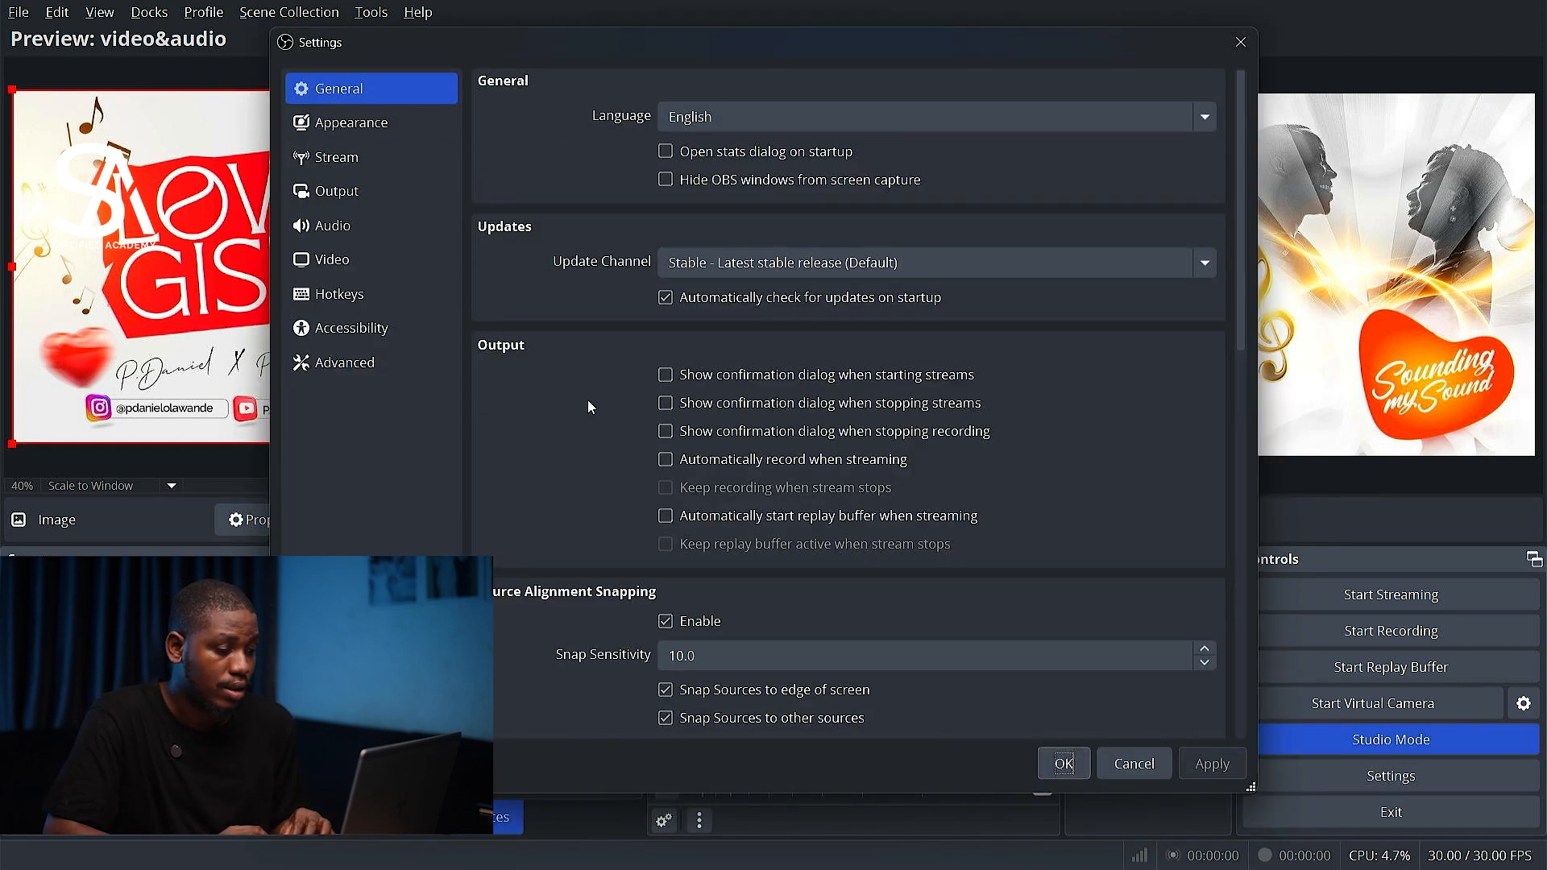
scroll(588, 399, down, 4)
scroll(590, 407, down, 8)
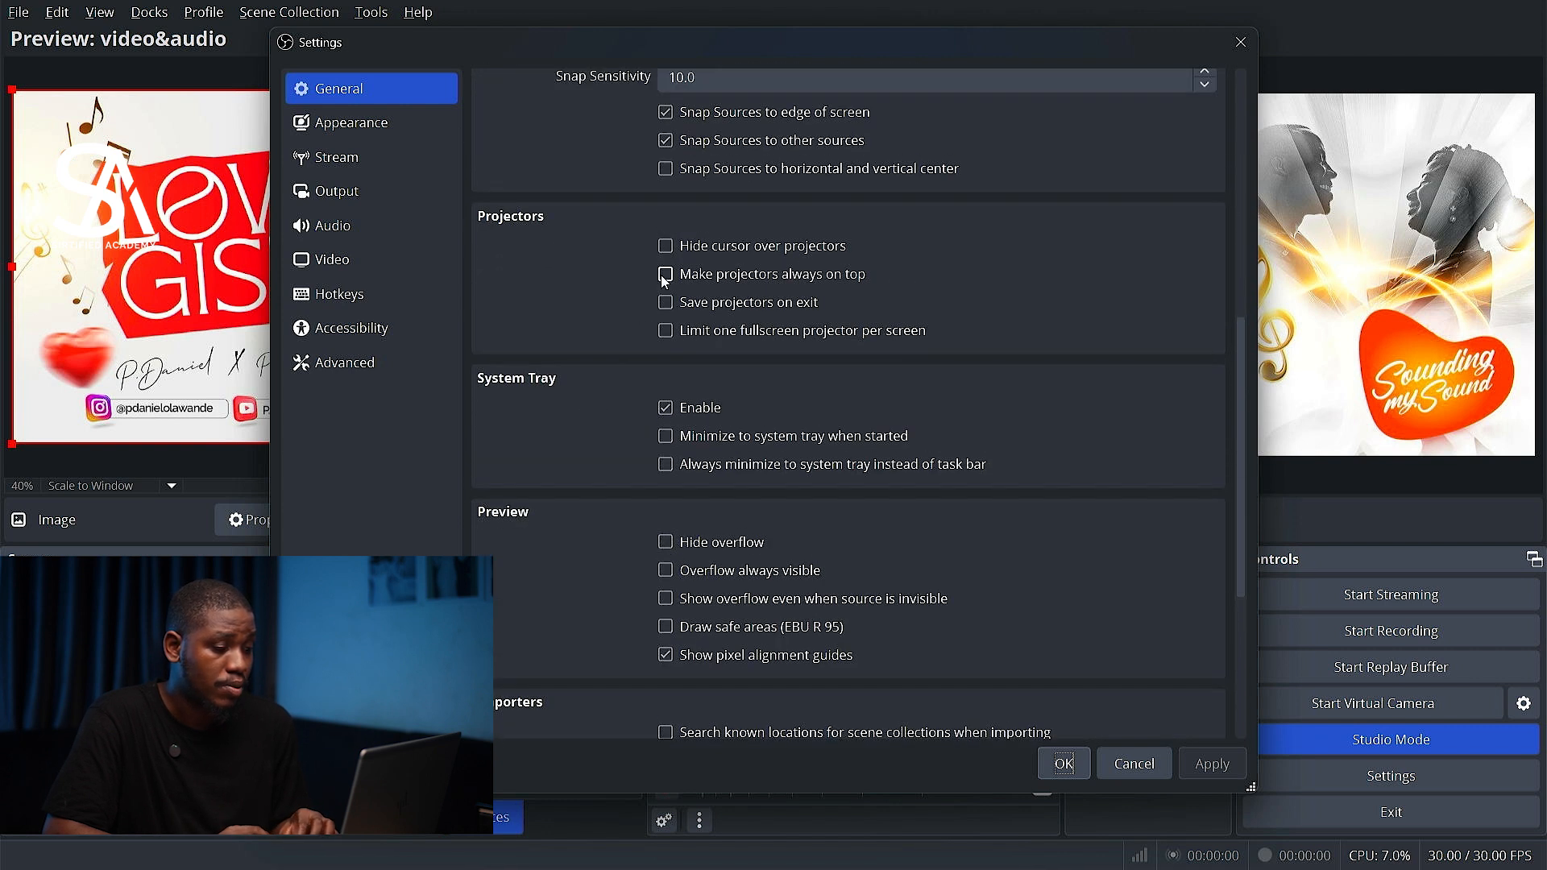
click(665, 247)
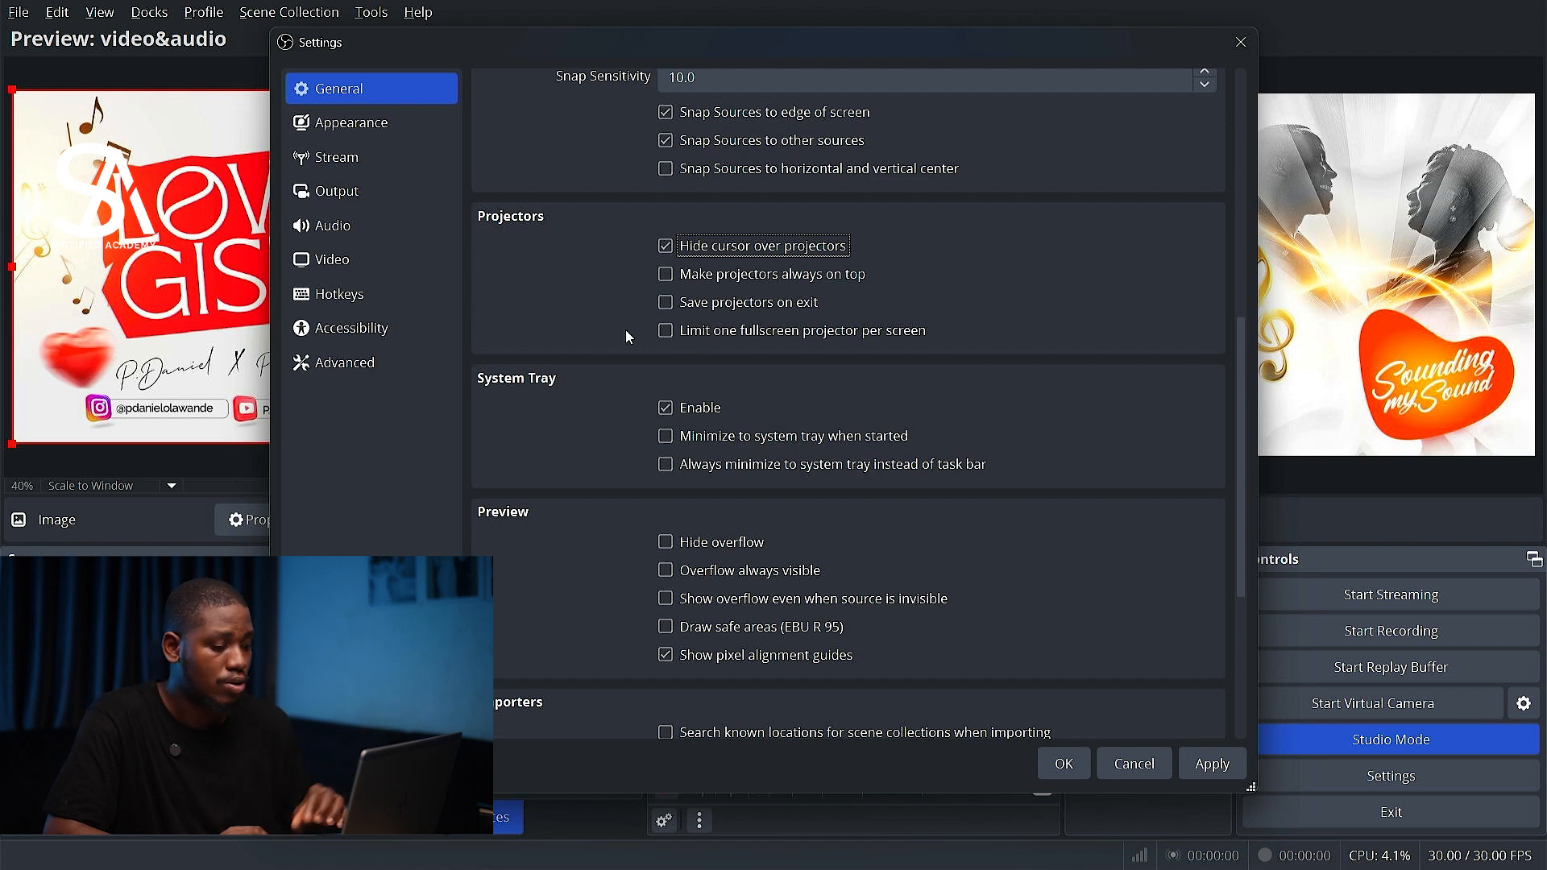
Look through the other General settings, including the System Tray, Preview, Importers, Studio Mode and Multiview options.
scroll(628, 340, up, 1)
scroll(628, 342, down, 2)
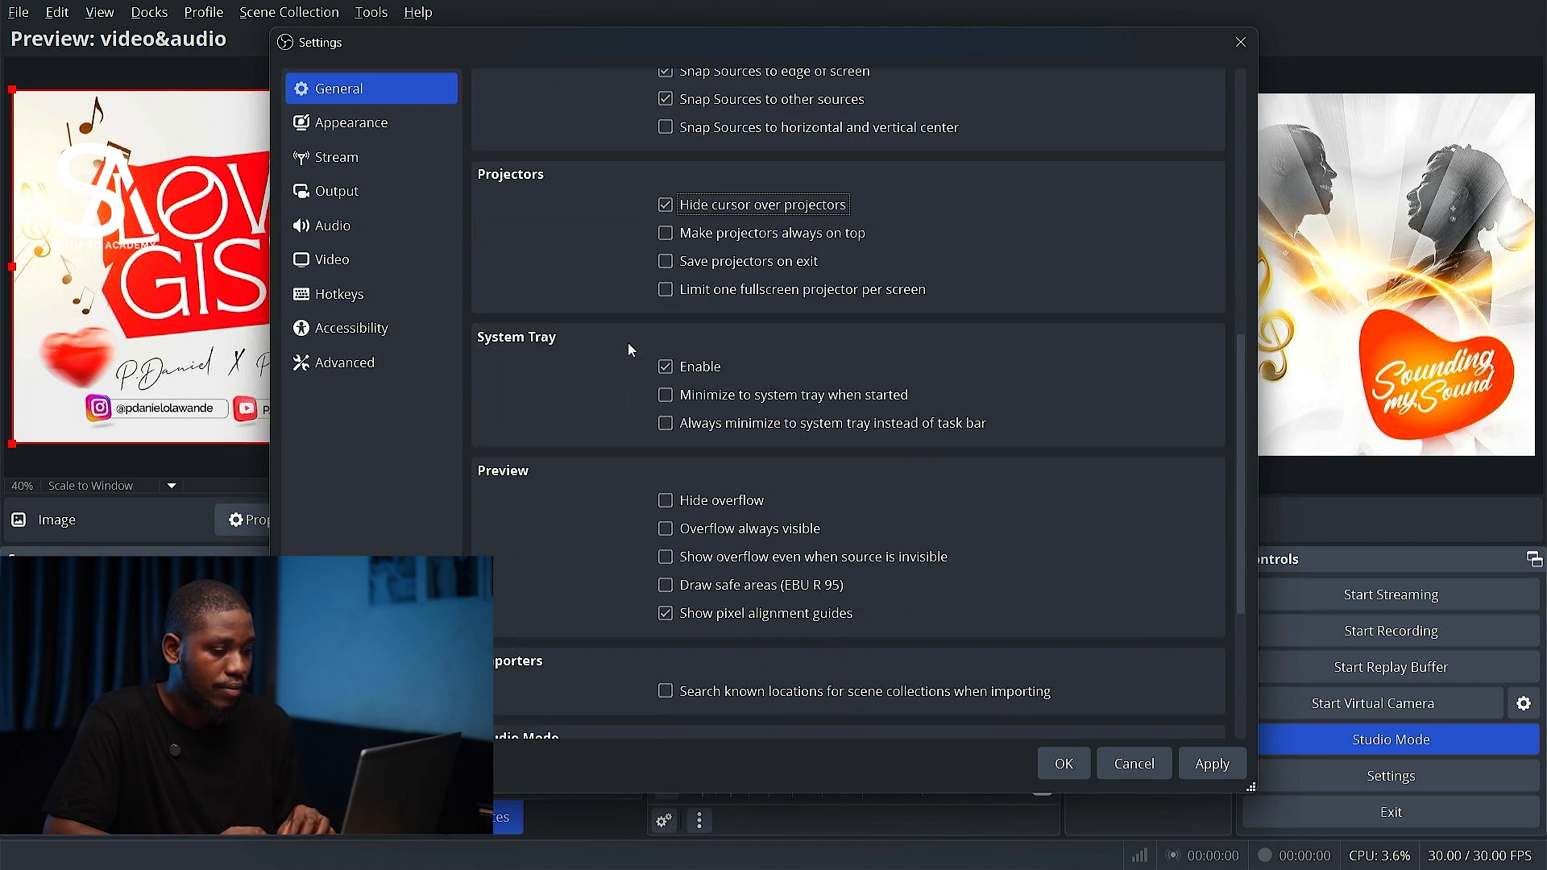
scroll(630, 348, down, 3)
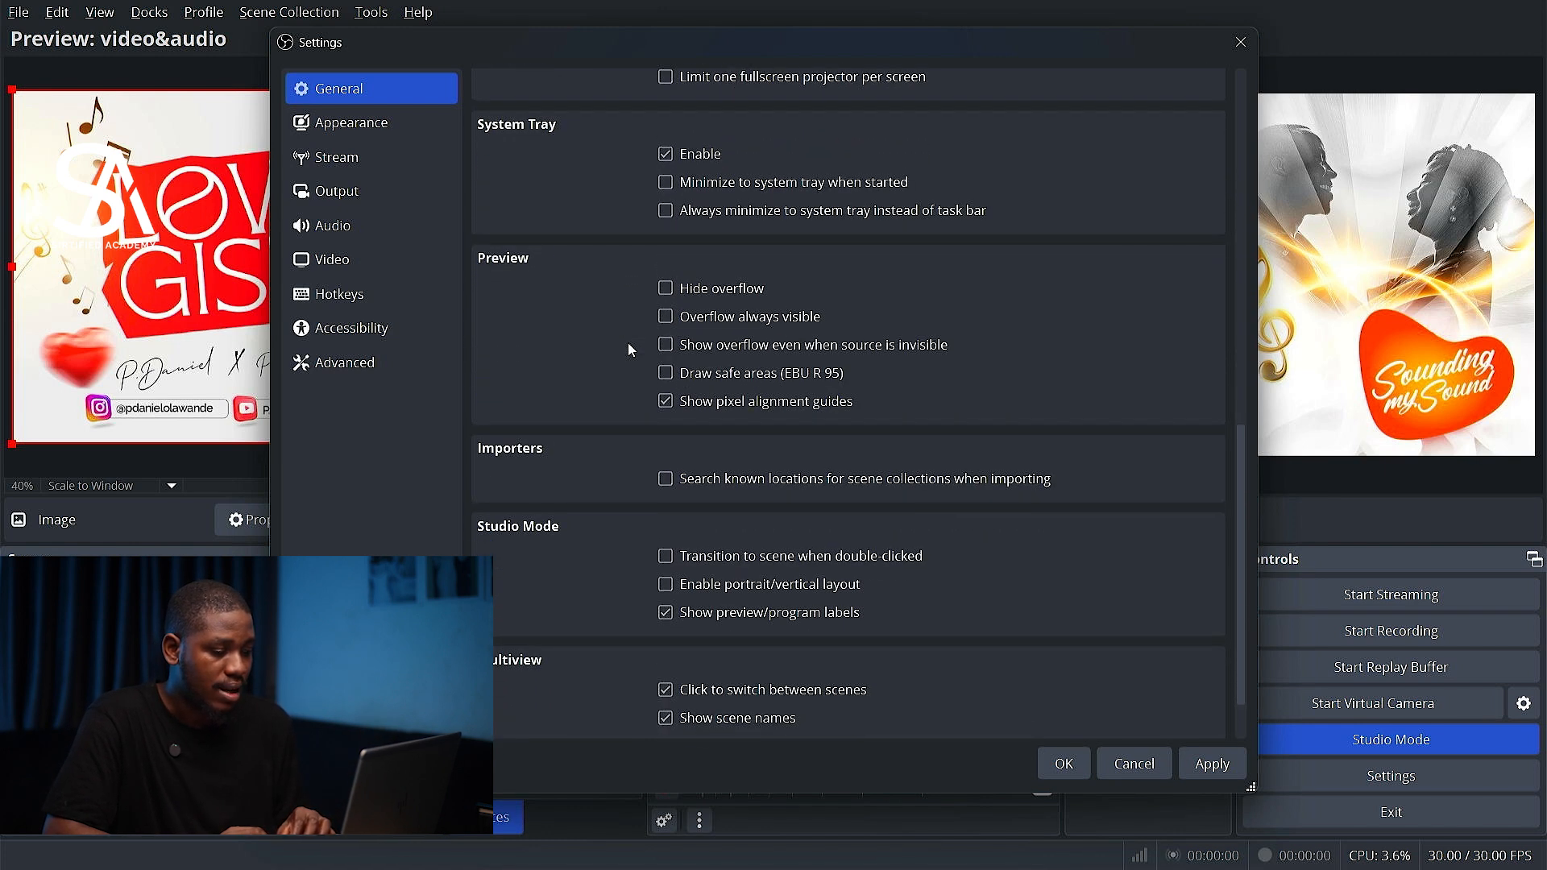
scroll(630, 346, down, 2)
scroll(630, 347, up, 10)
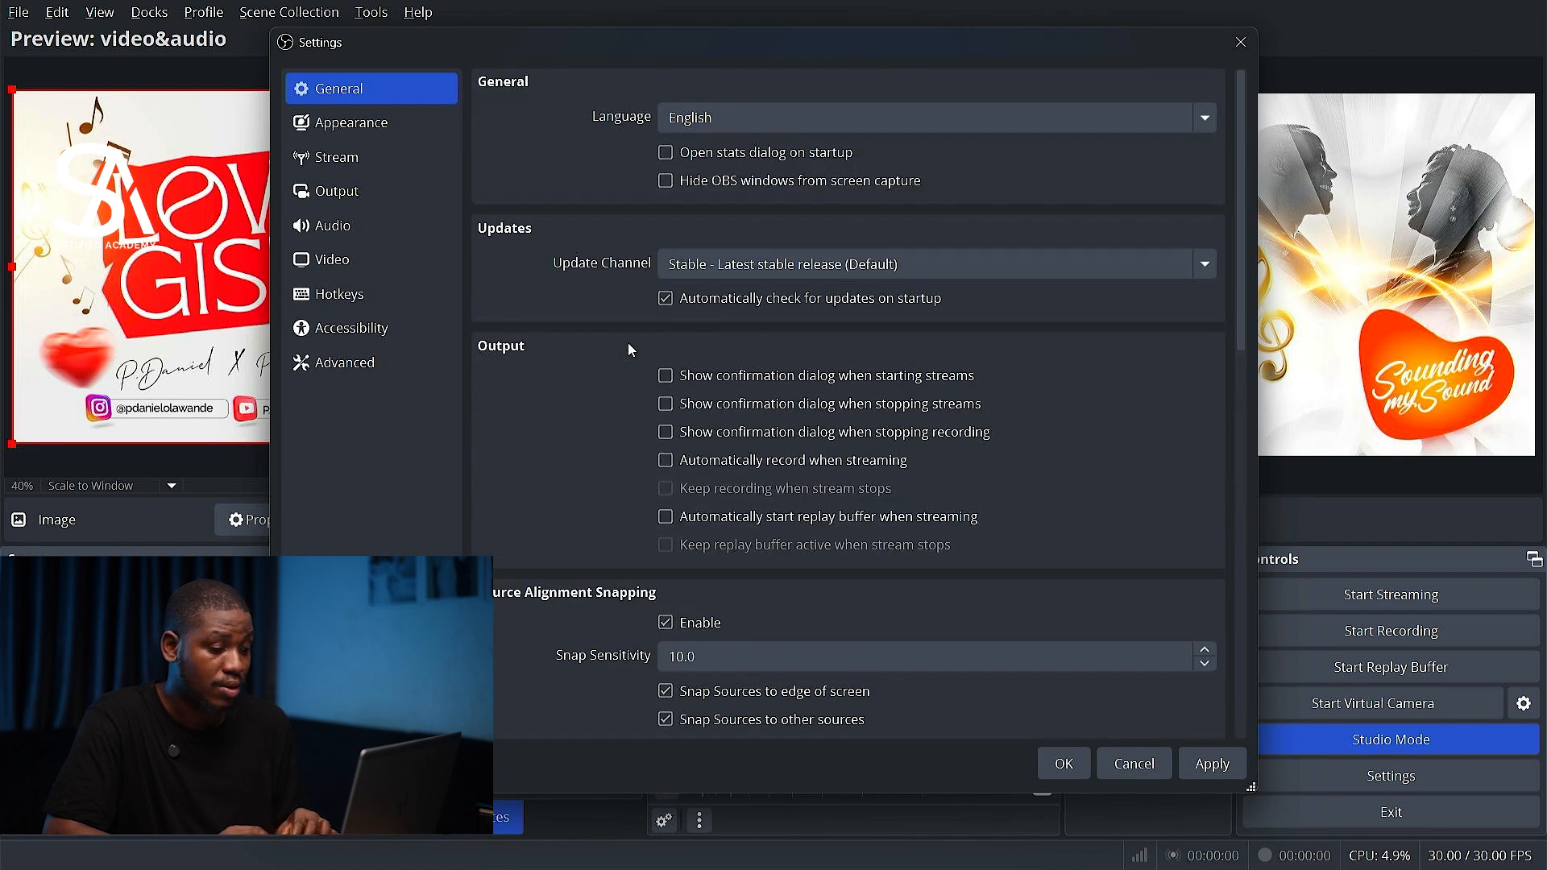
scroll(626, 342, down, 3)
Try the Light style of the Yami theme in the Appearance settings and return the style to Default.
click(365, 123)
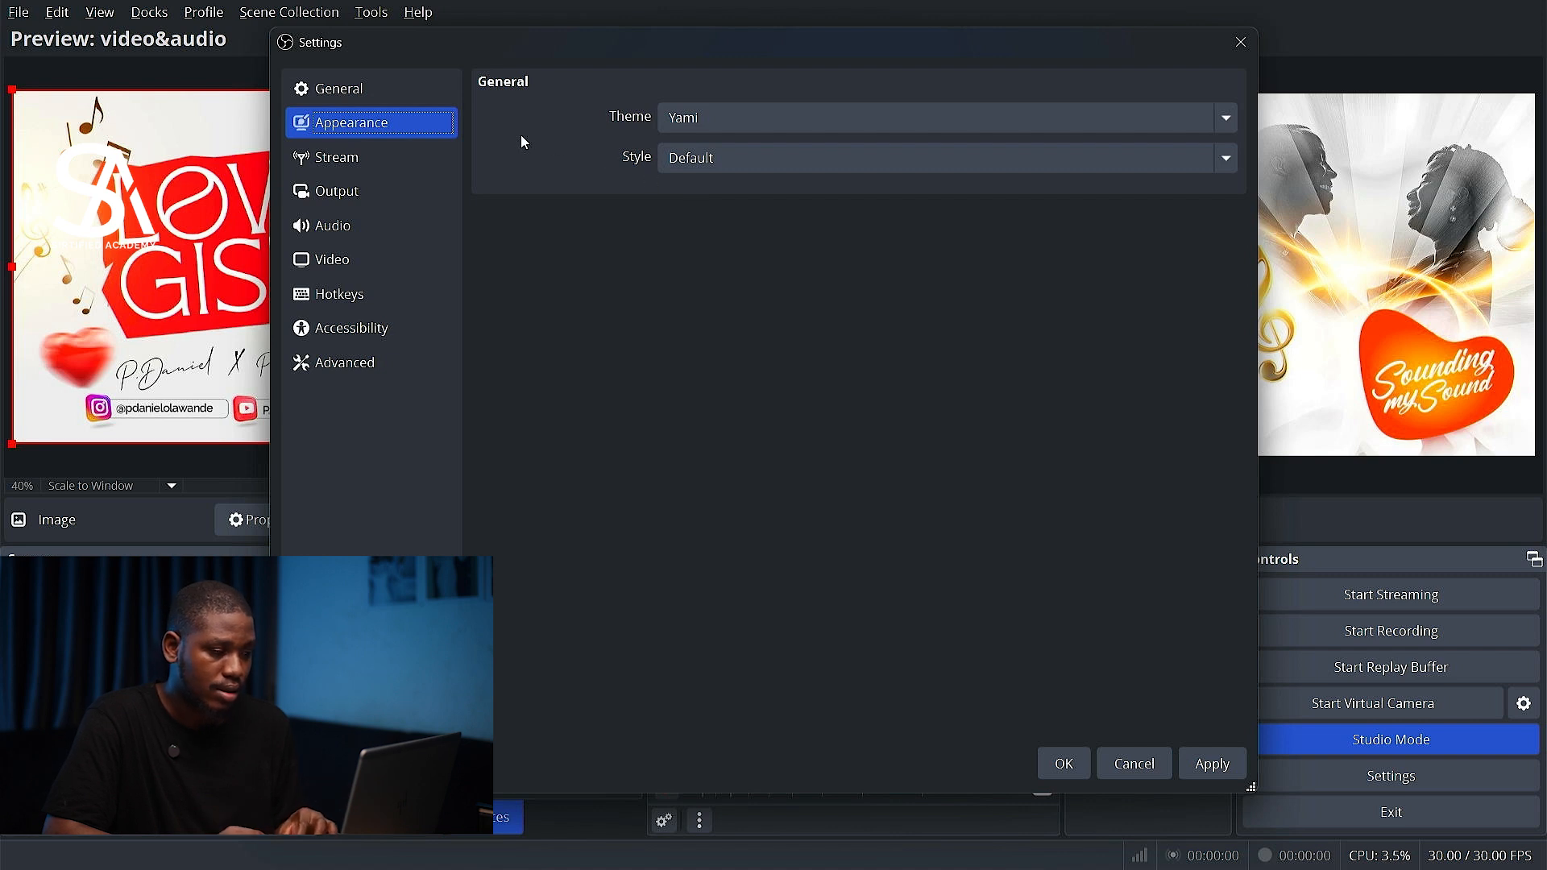
click(711, 121)
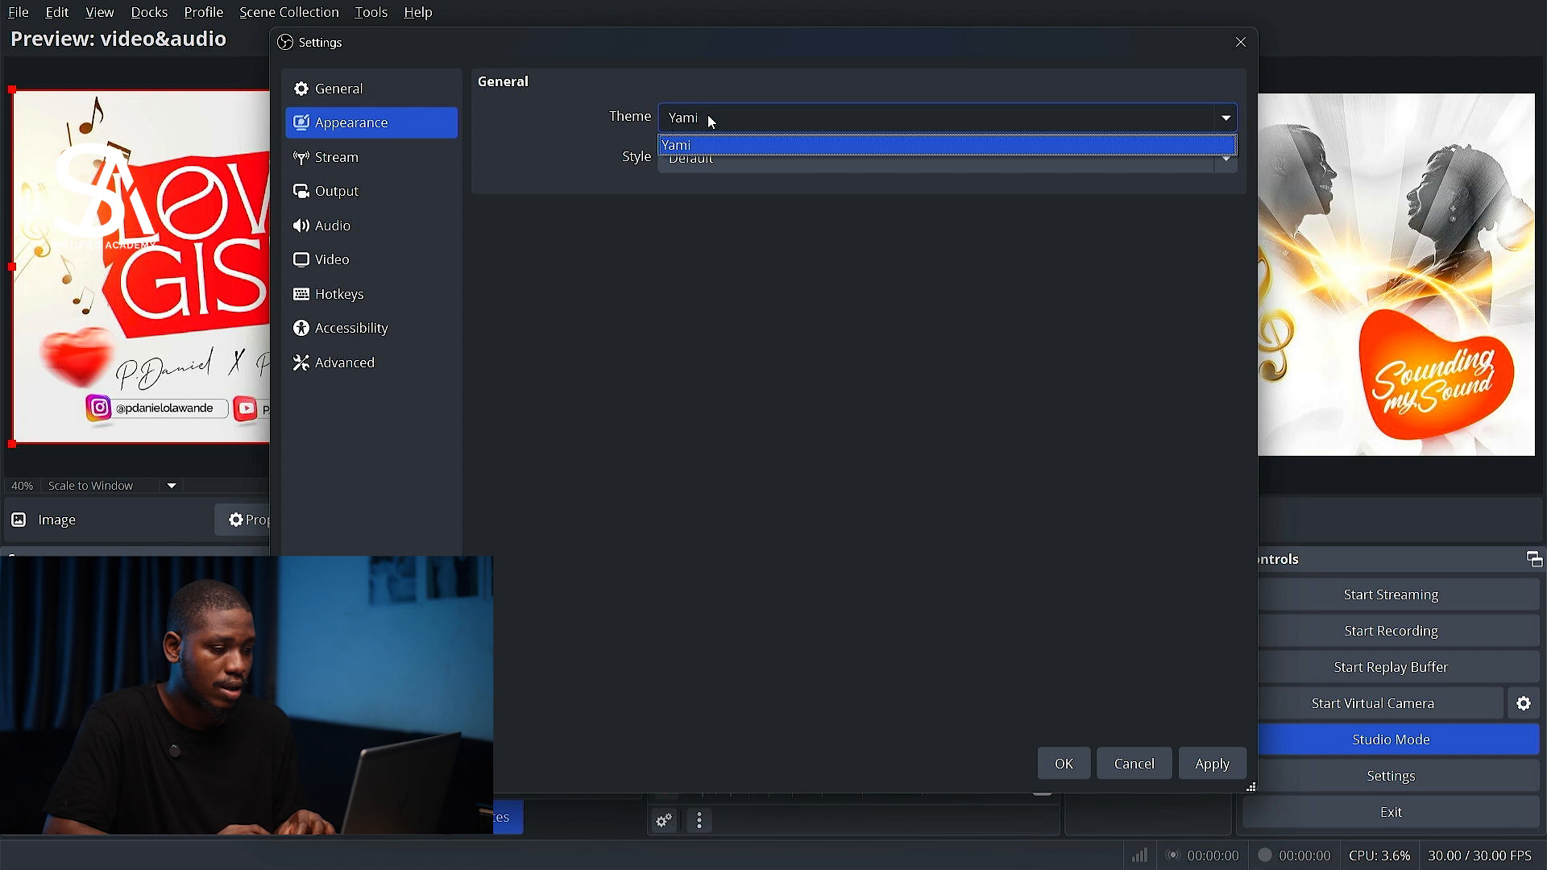
click(683, 134)
click(719, 162)
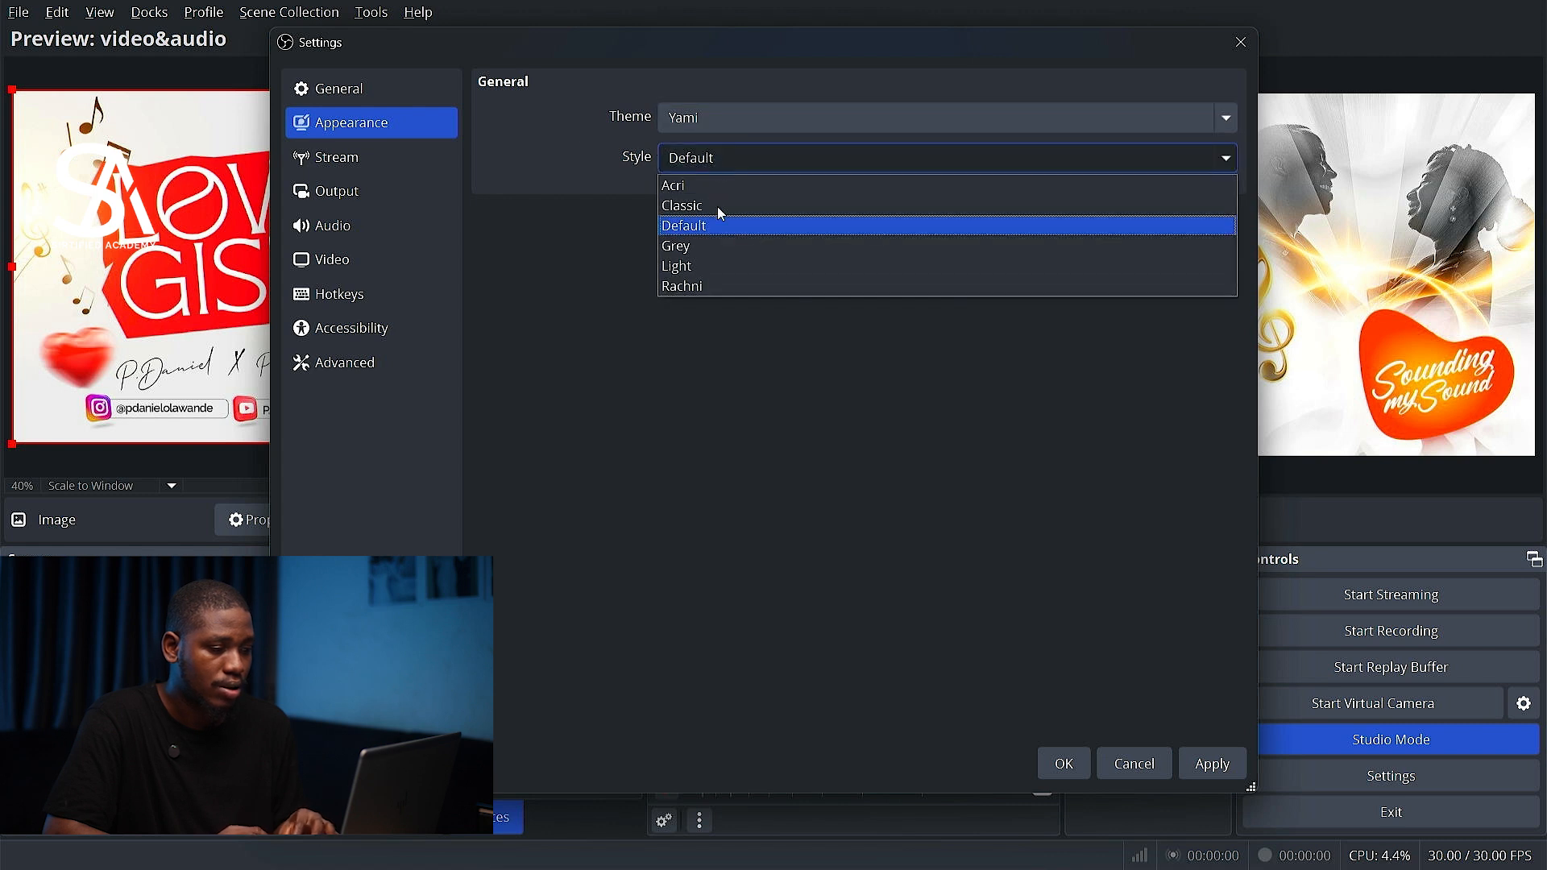
click(710, 264)
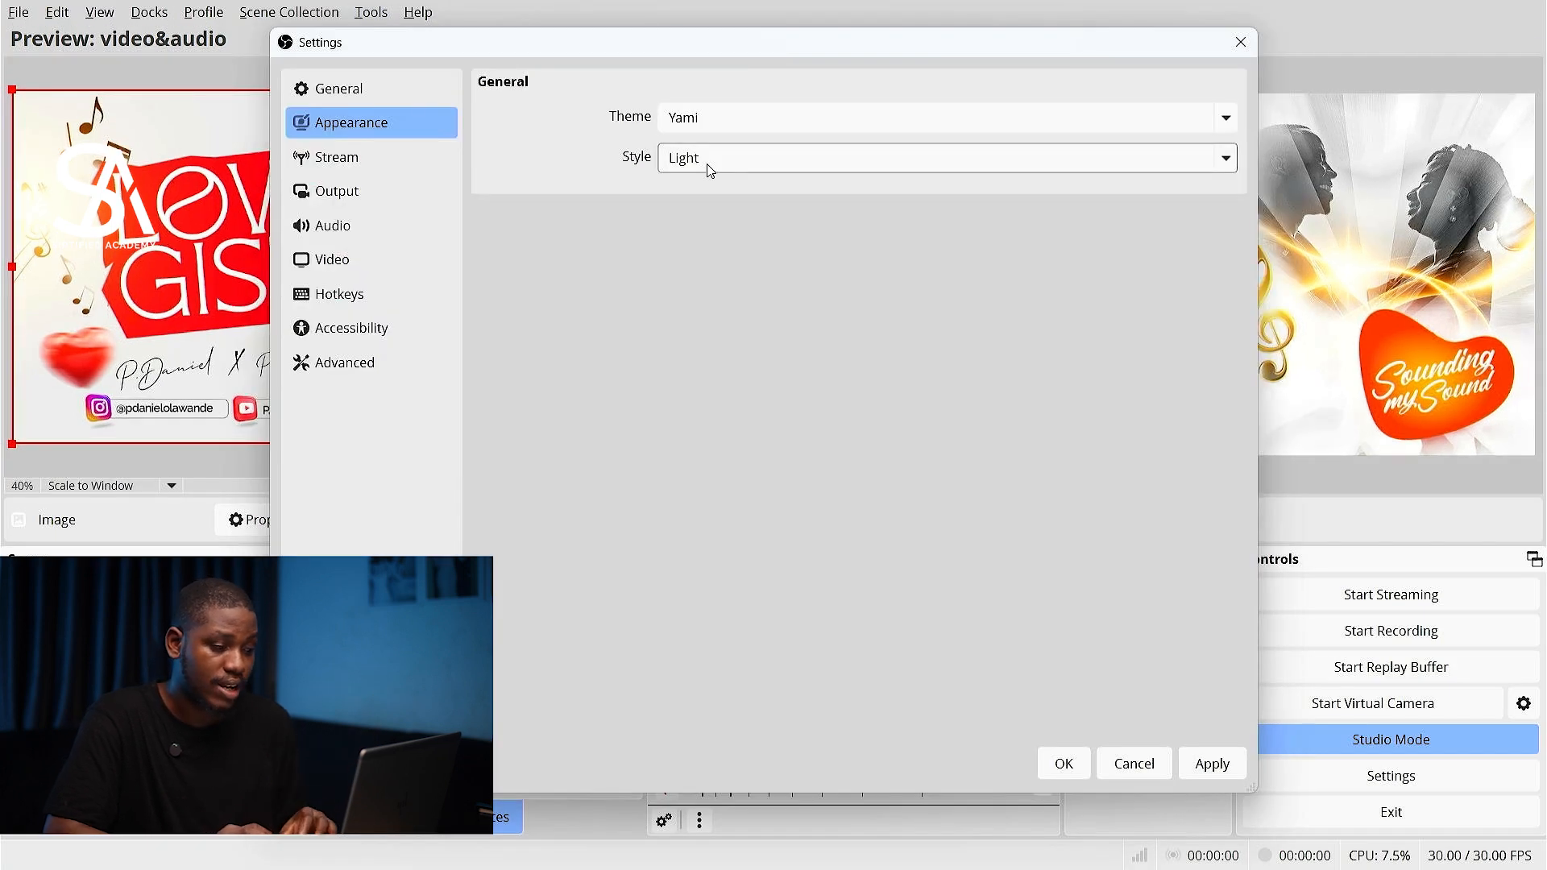
click(710, 170)
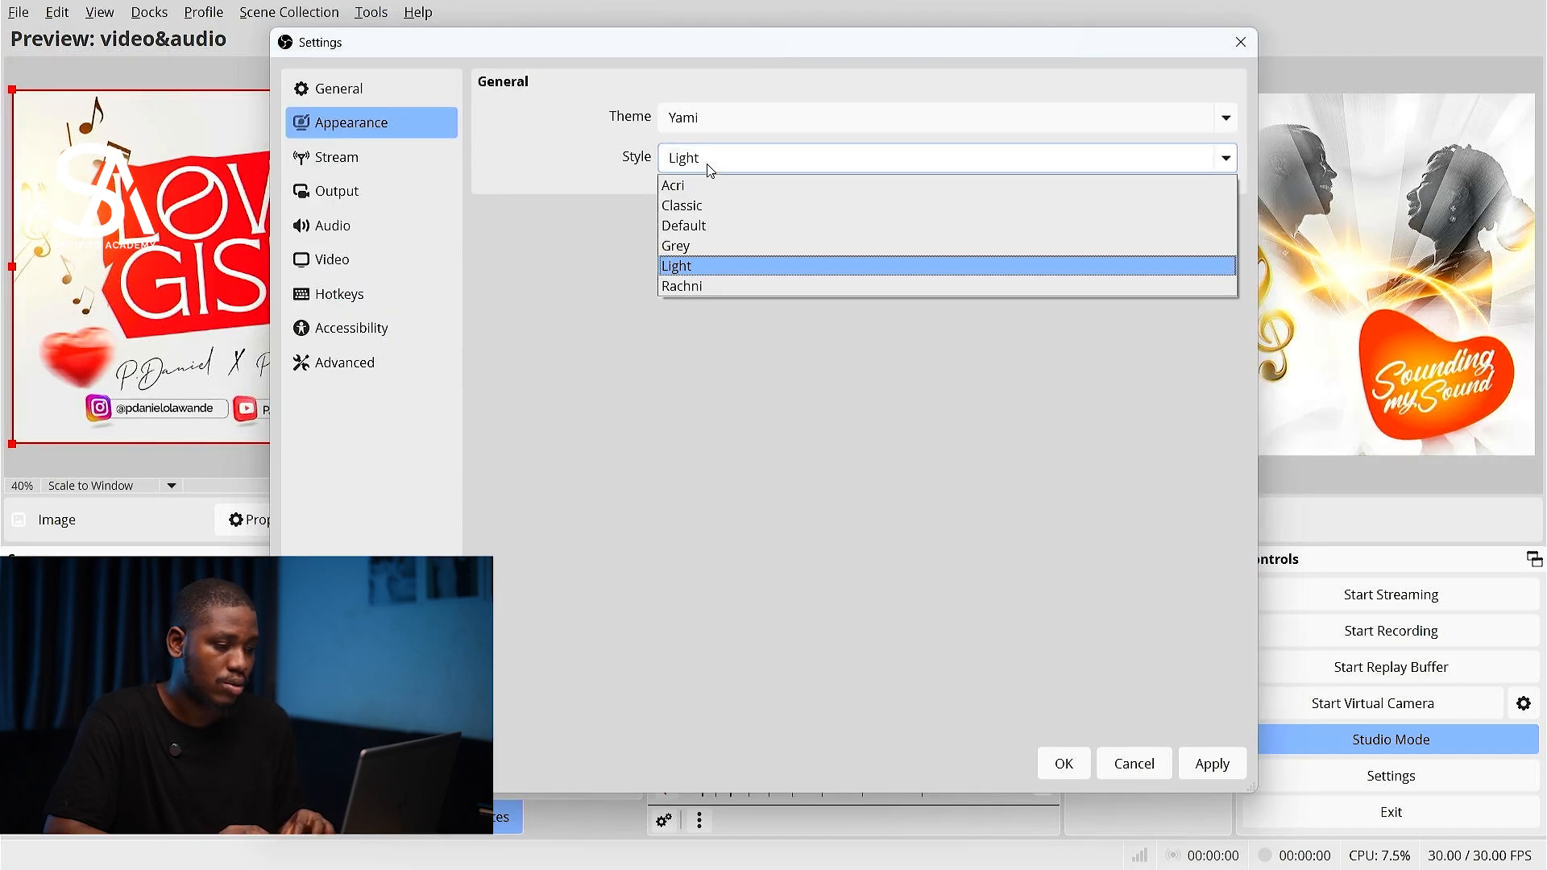
click(702, 240)
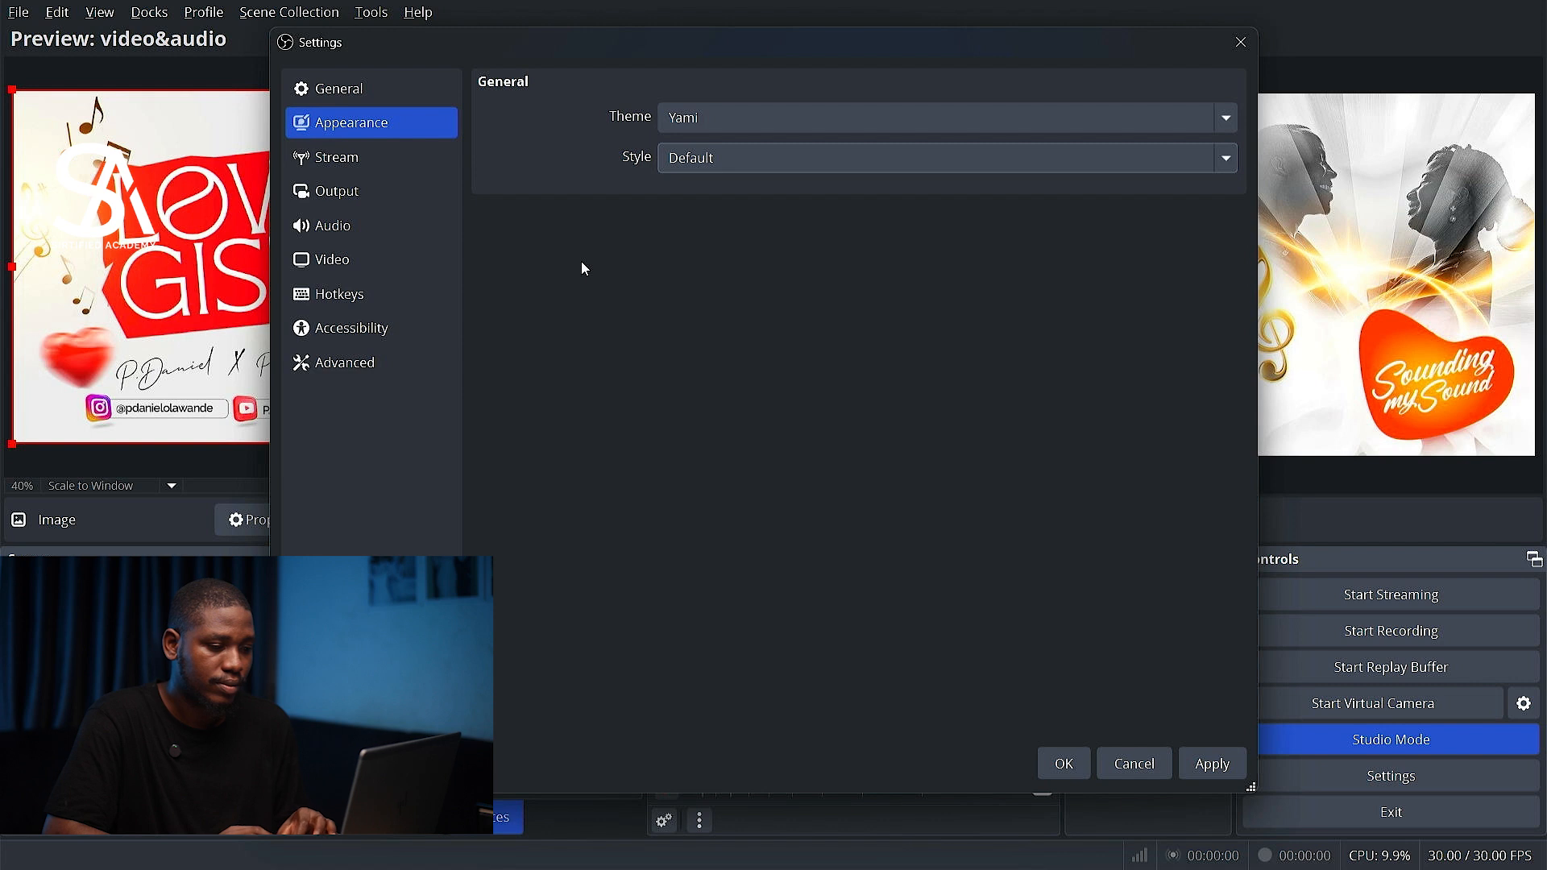
Set the streaming service to Custom in the Stream settings.
click(342, 164)
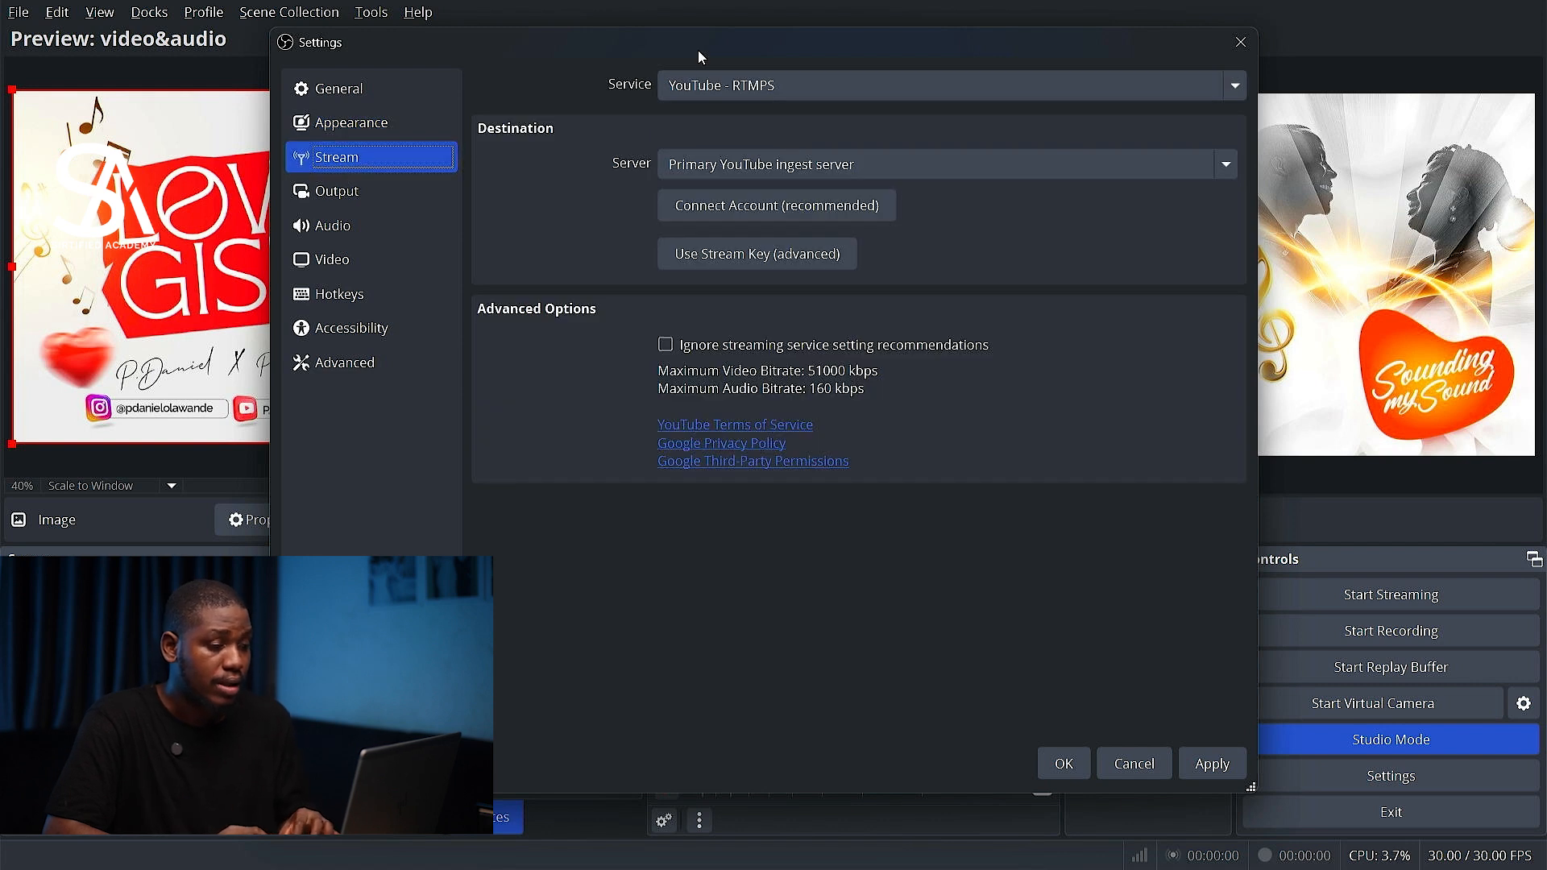
click(697, 101)
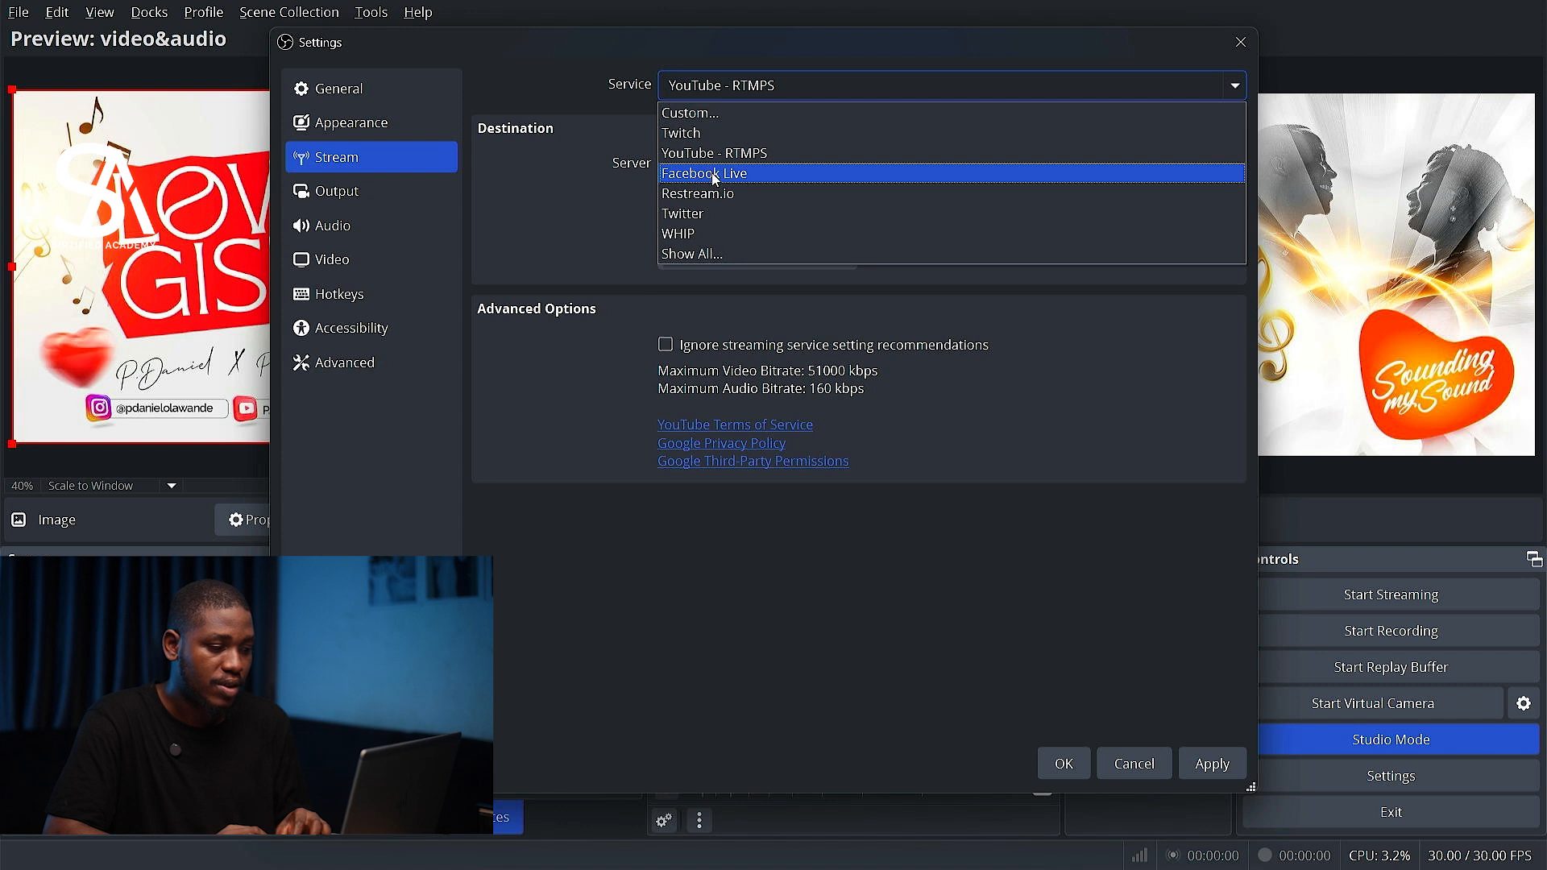
click(700, 114)
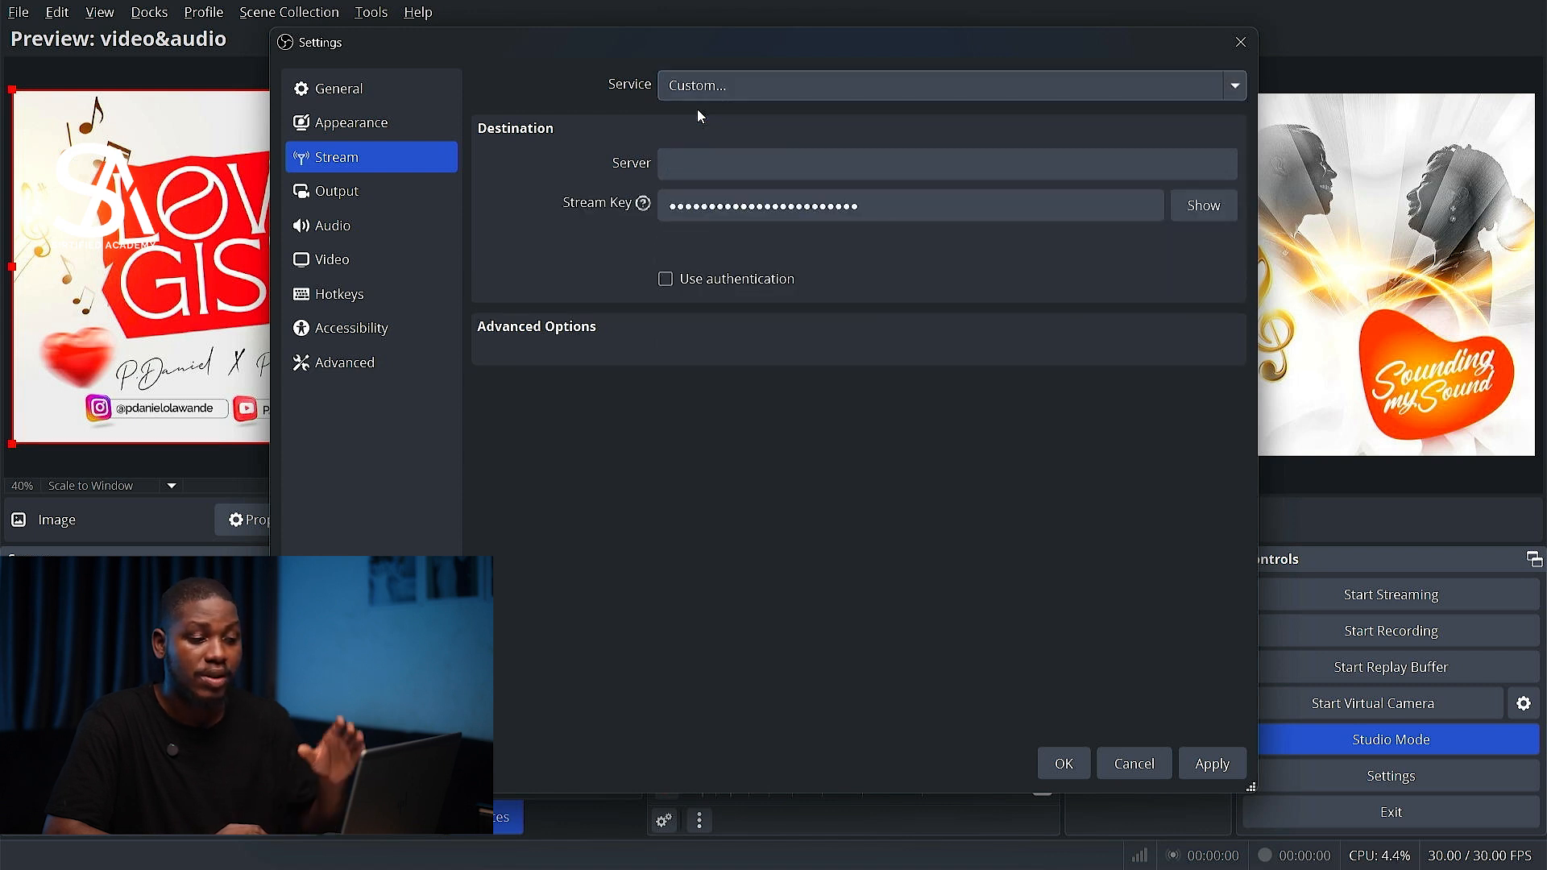
Look through the Streaming, Recording, Audio and Replay Buffer sections of the Output settings.
click(711, 175)
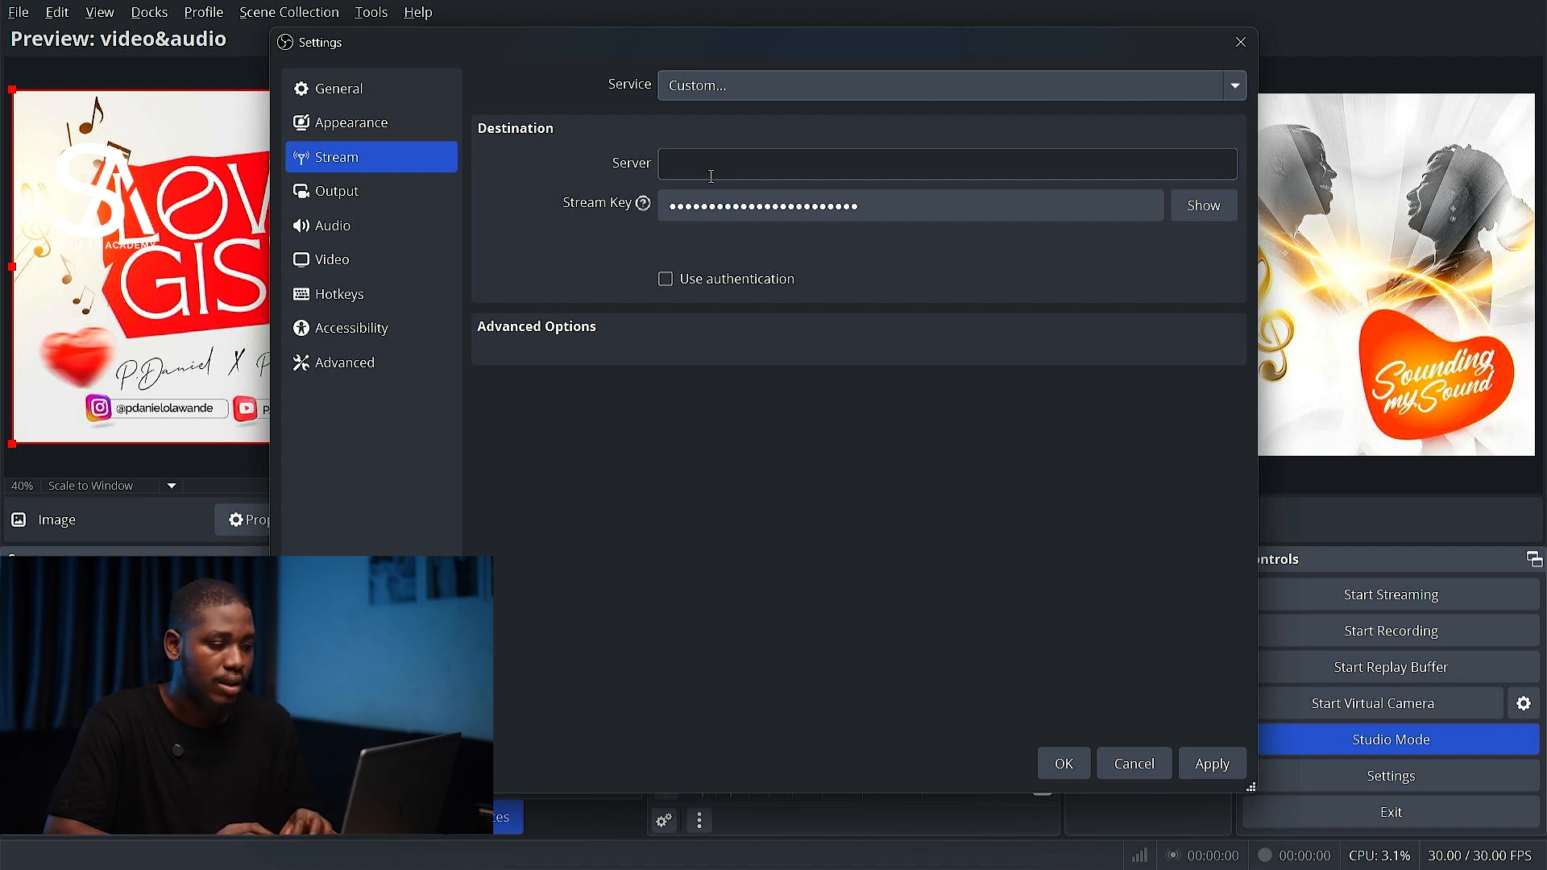
click(335, 195)
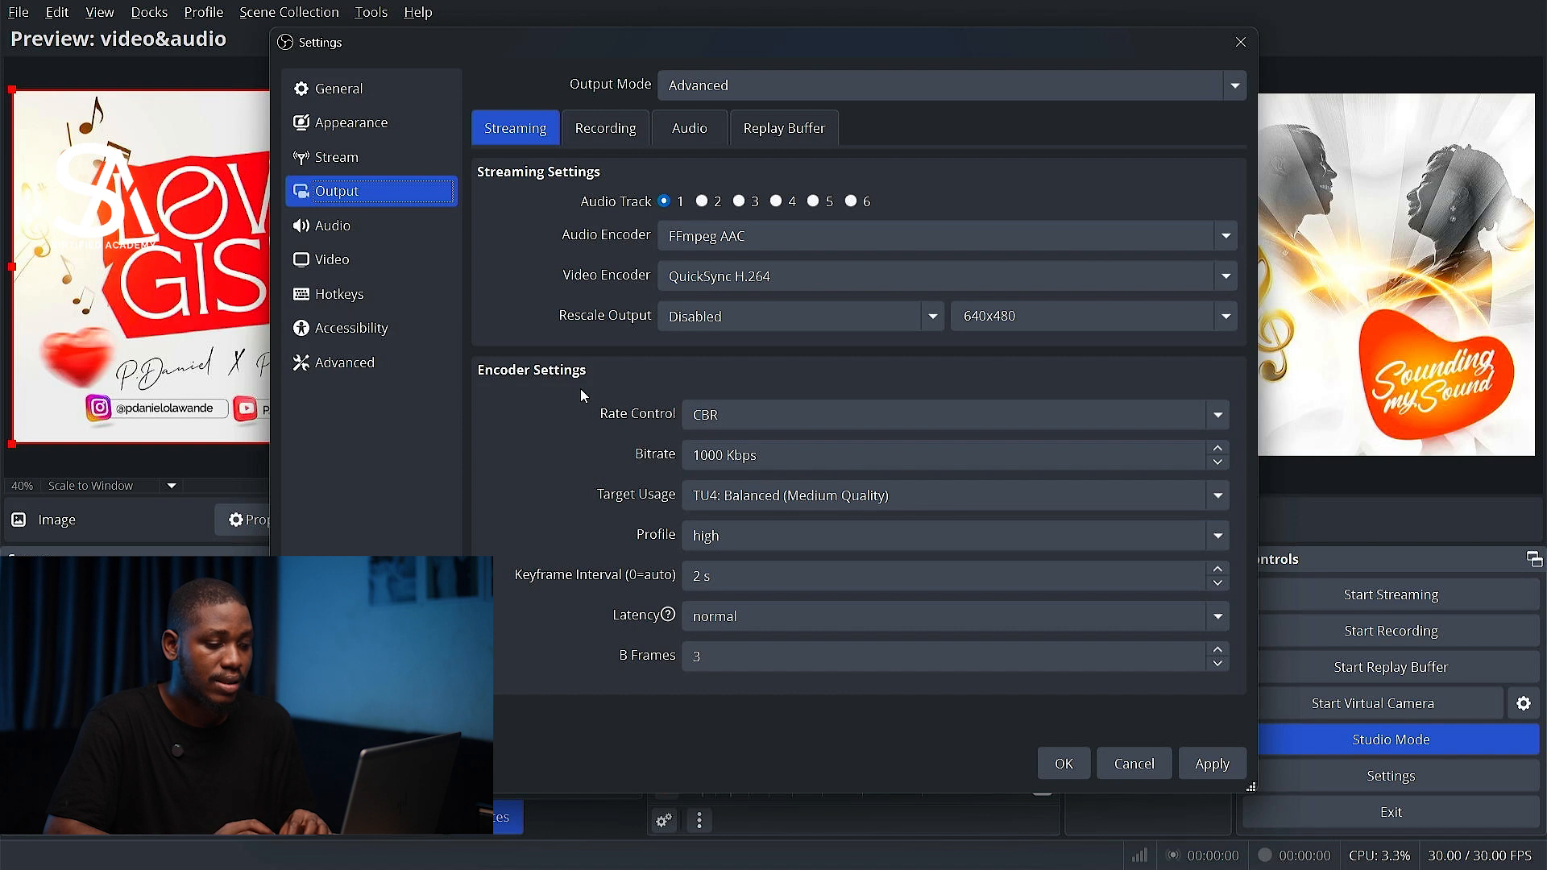
click(604, 137)
click(694, 131)
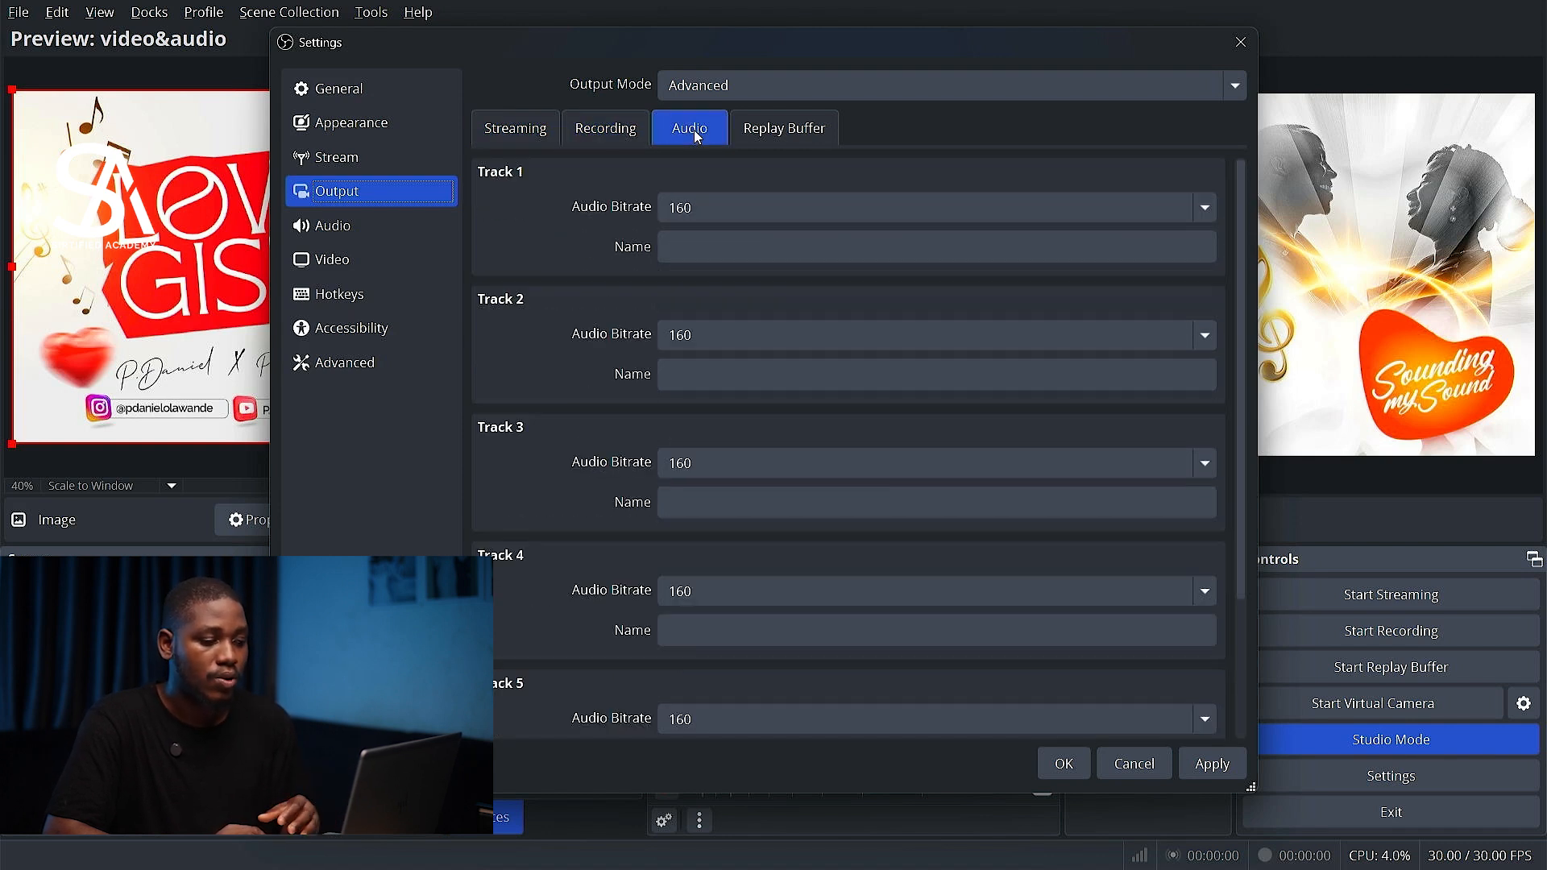
click(748, 120)
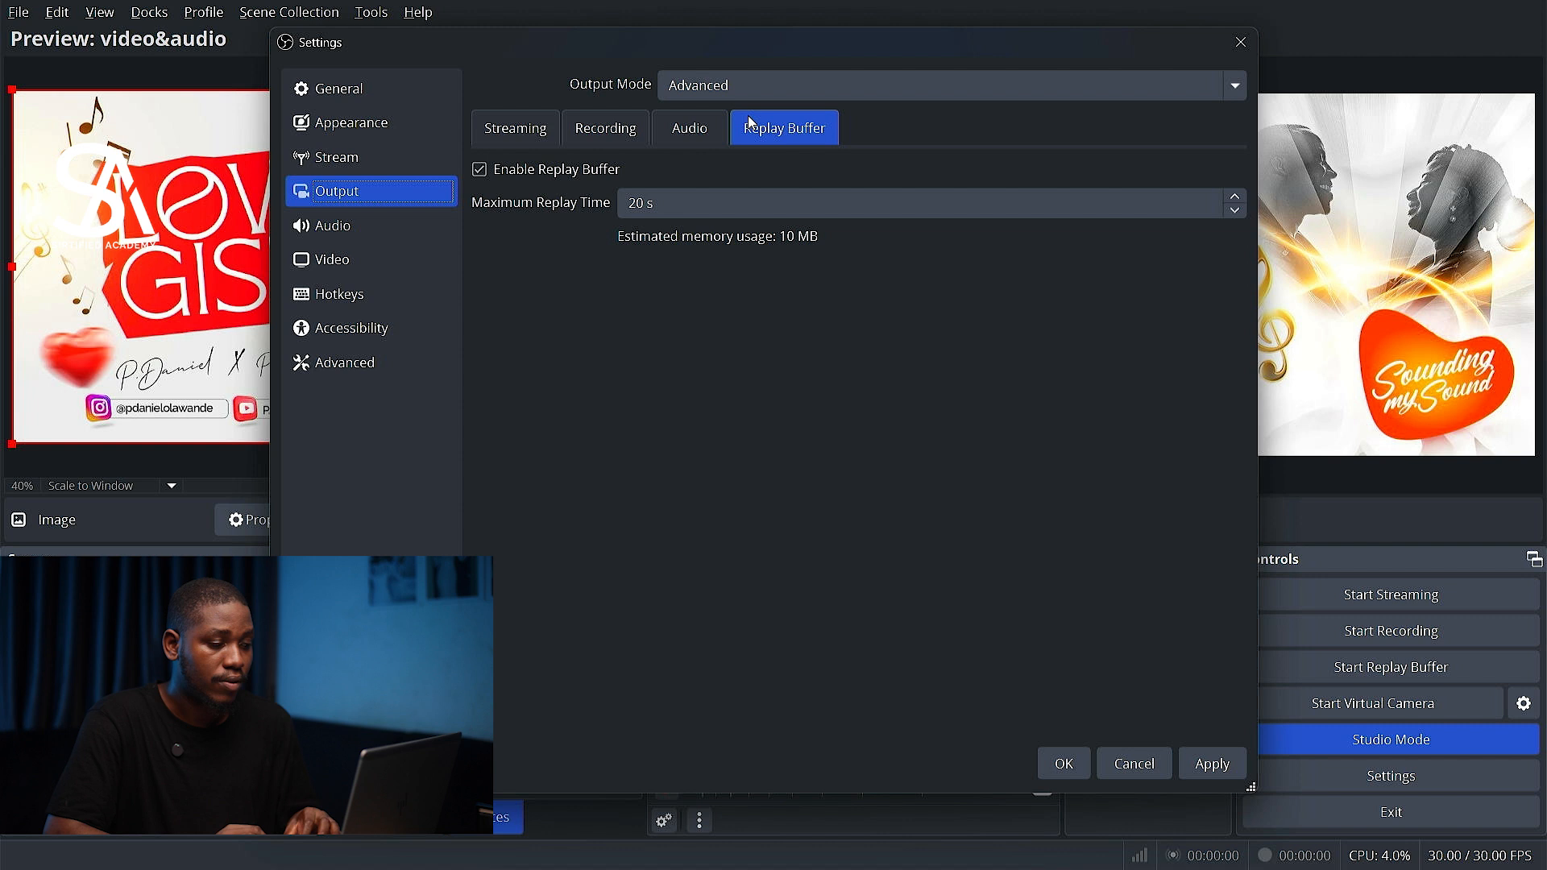
Try the Simple output mode, examine its streaming and recording options, and return the output mode to Advanced.
click(707, 80)
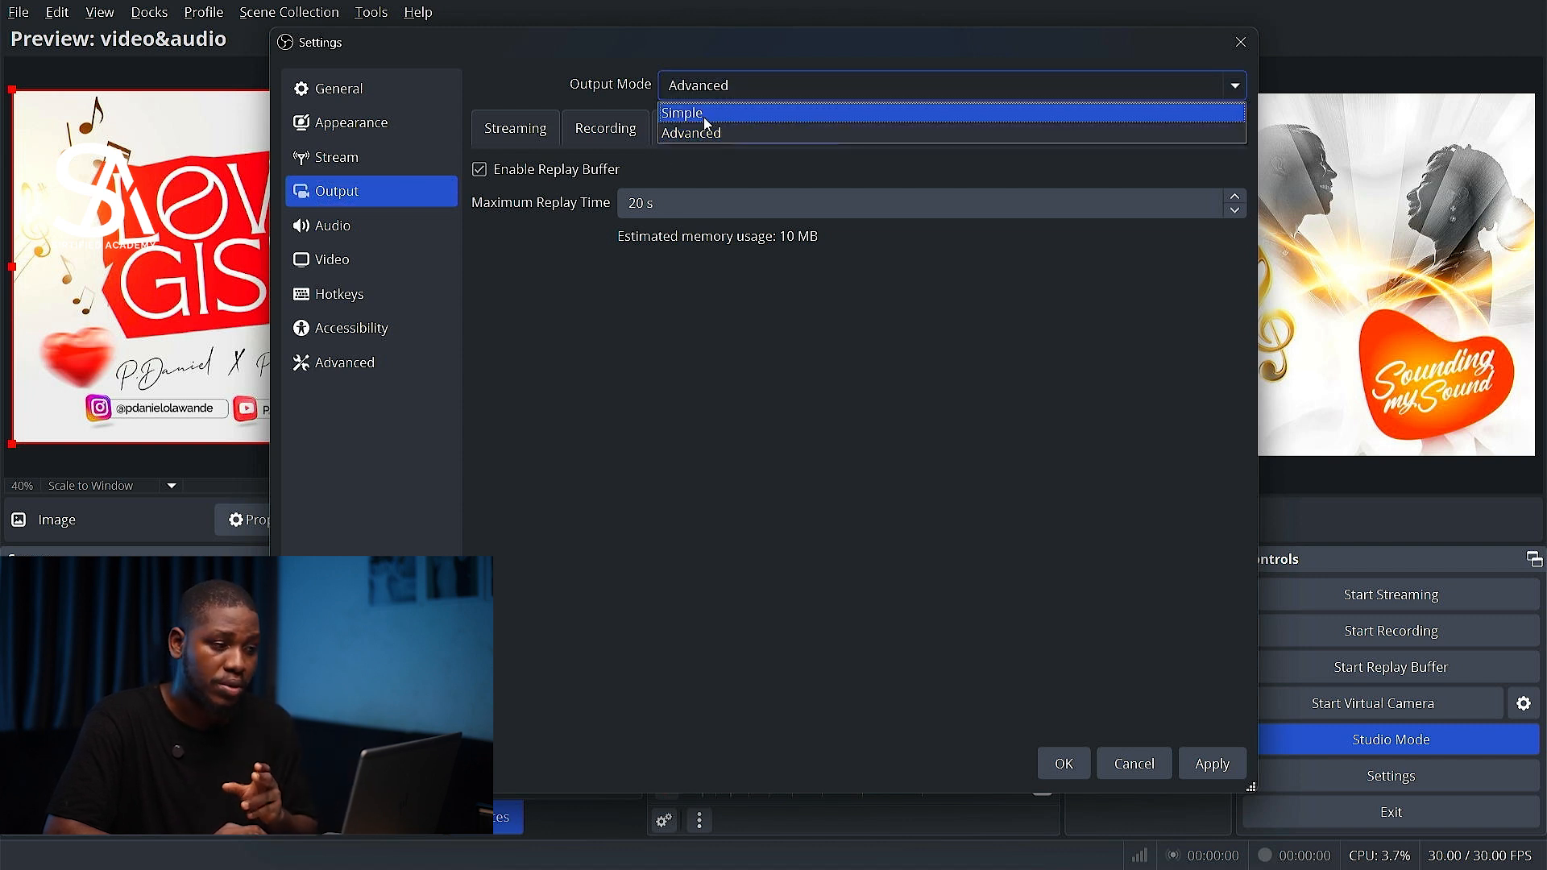
click(707, 123)
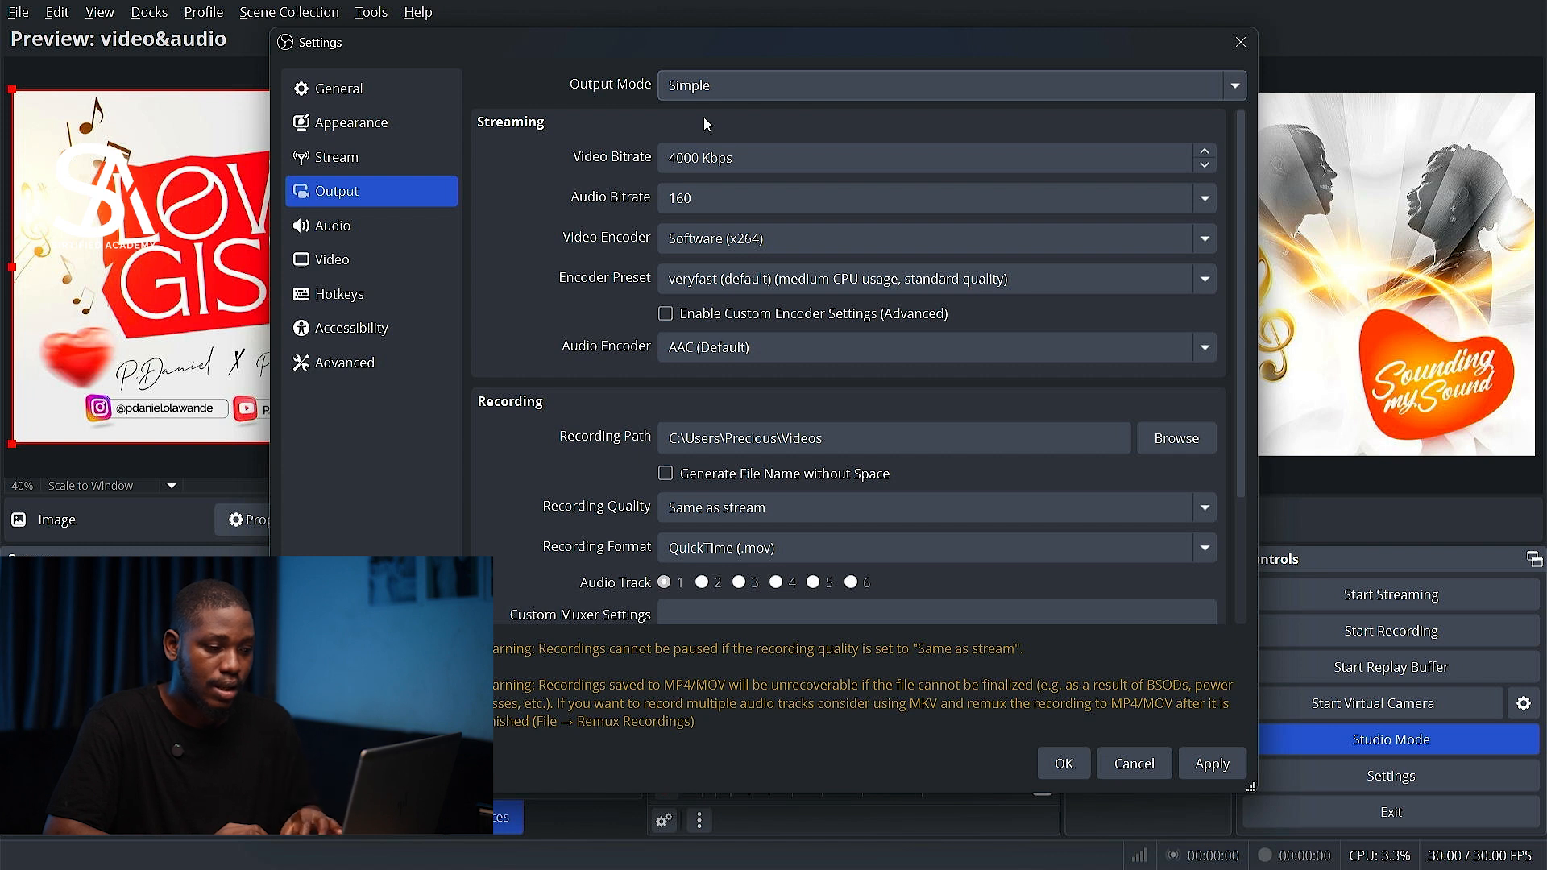
scroll(617, 437, down, 3)
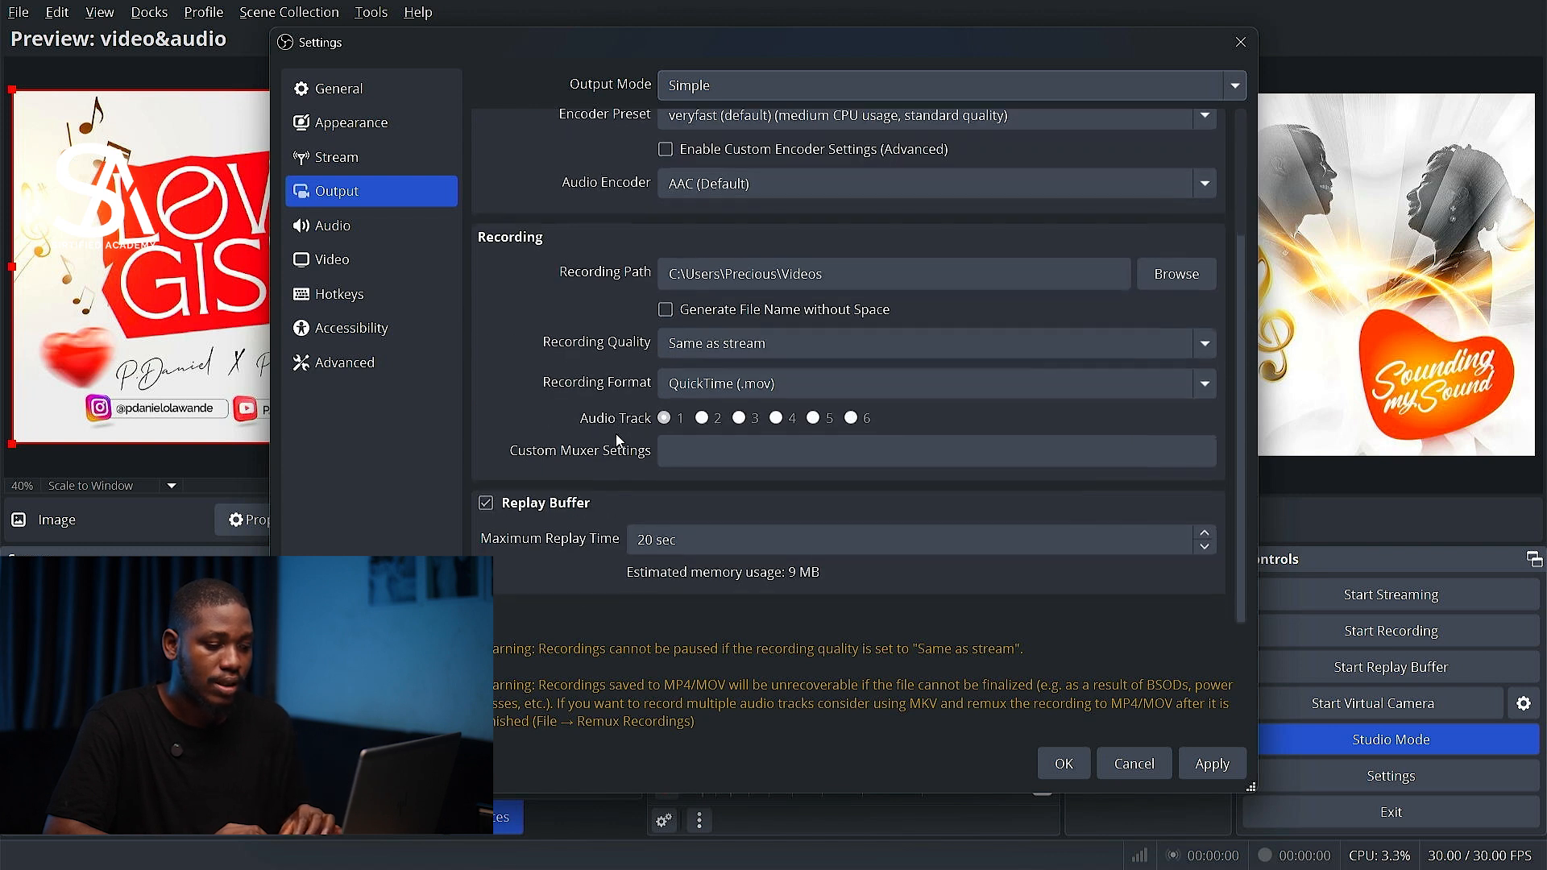
scroll(591, 525, up, 3)
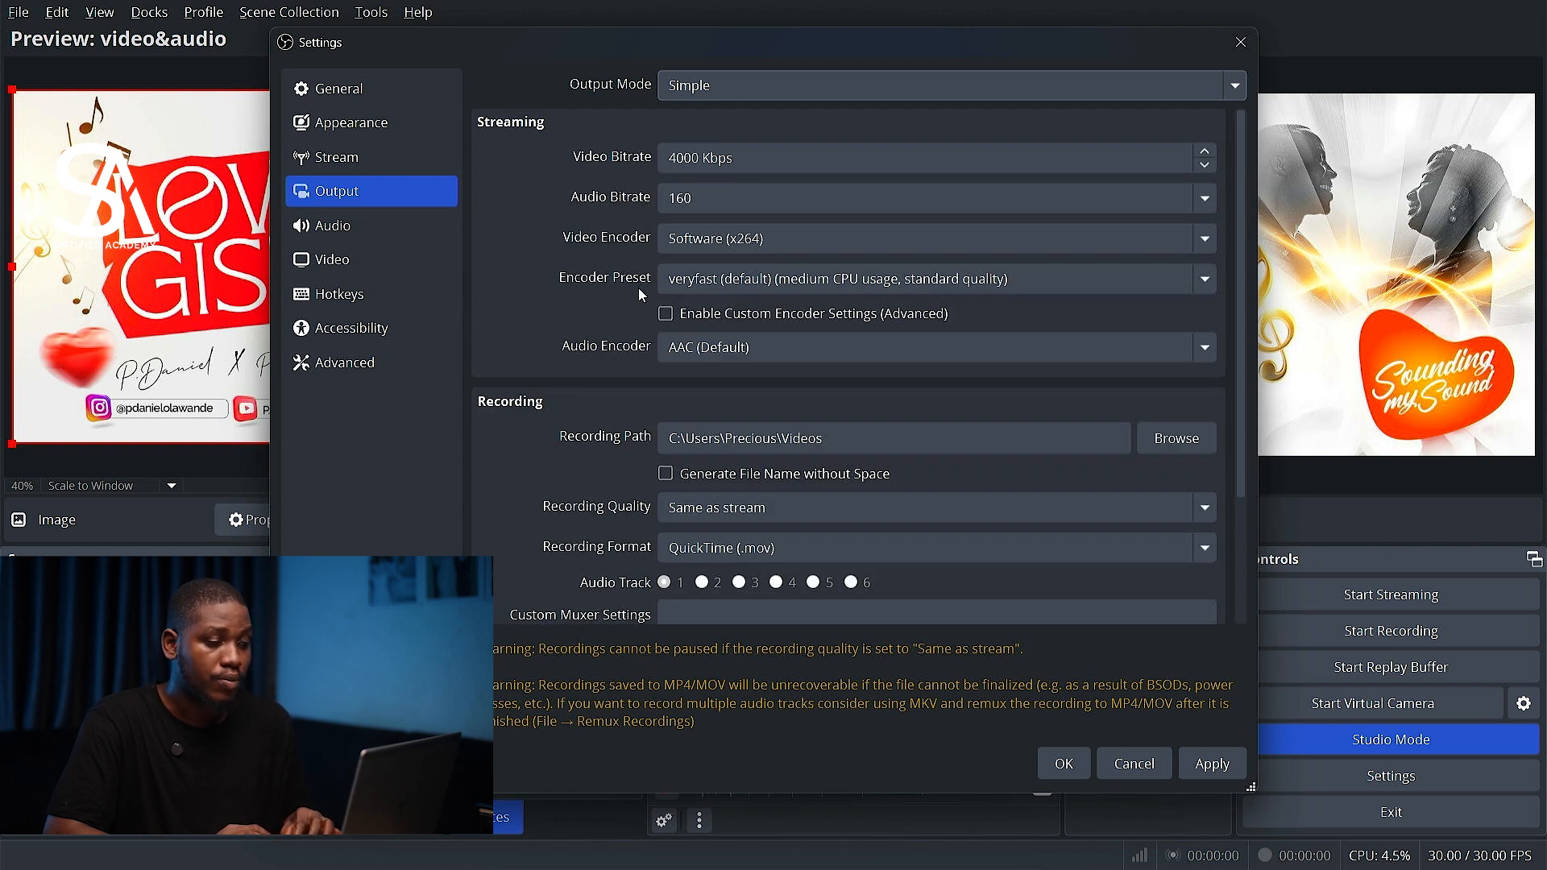
scroll(605, 238, down, 3)
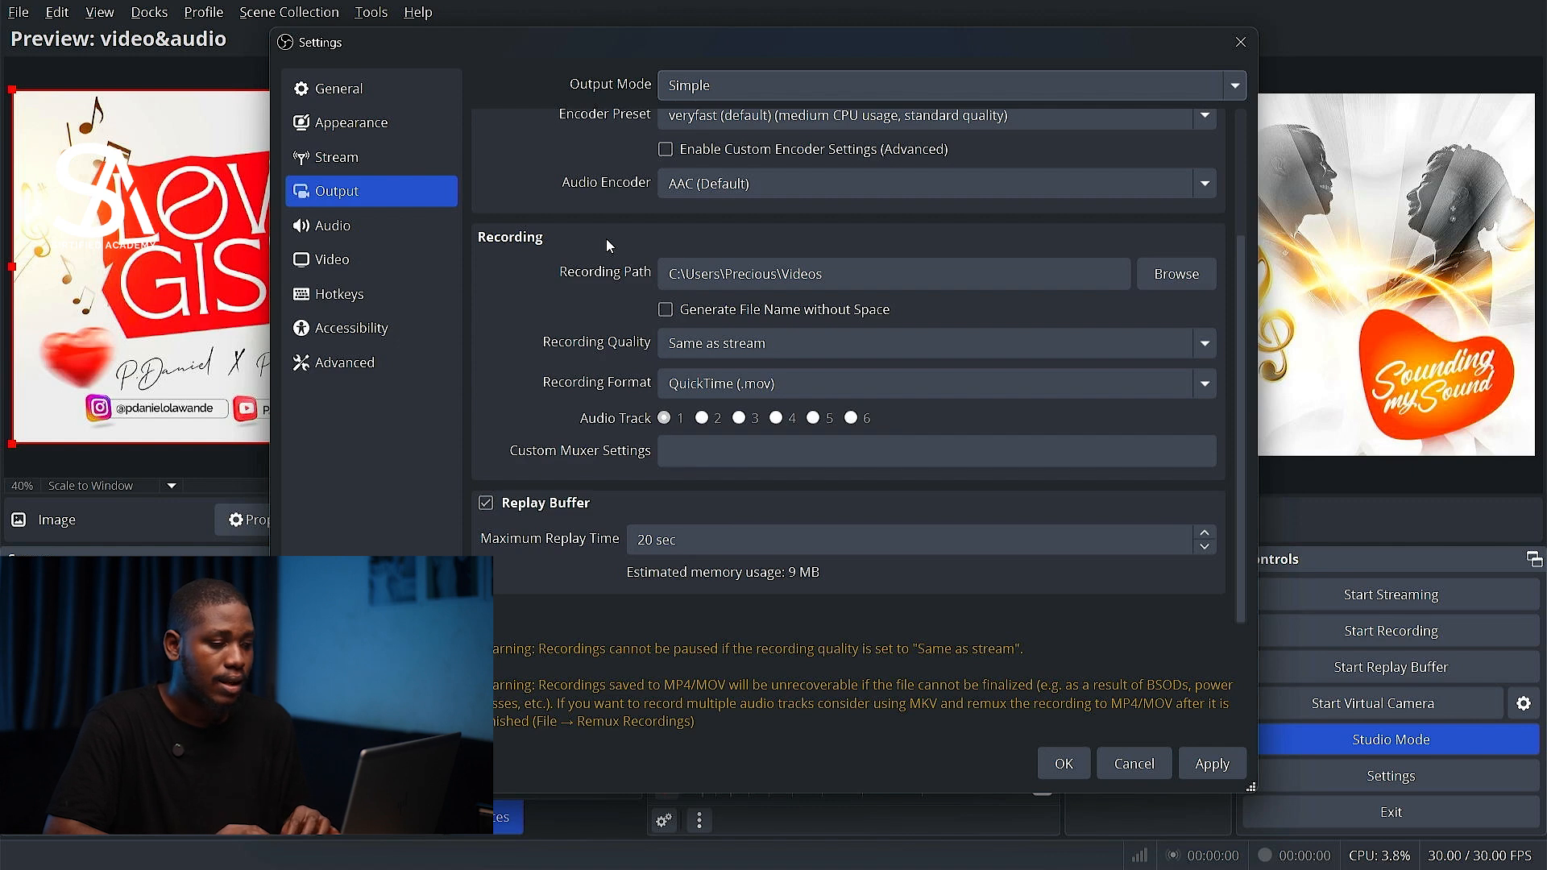
scroll(612, 225, up, 3)
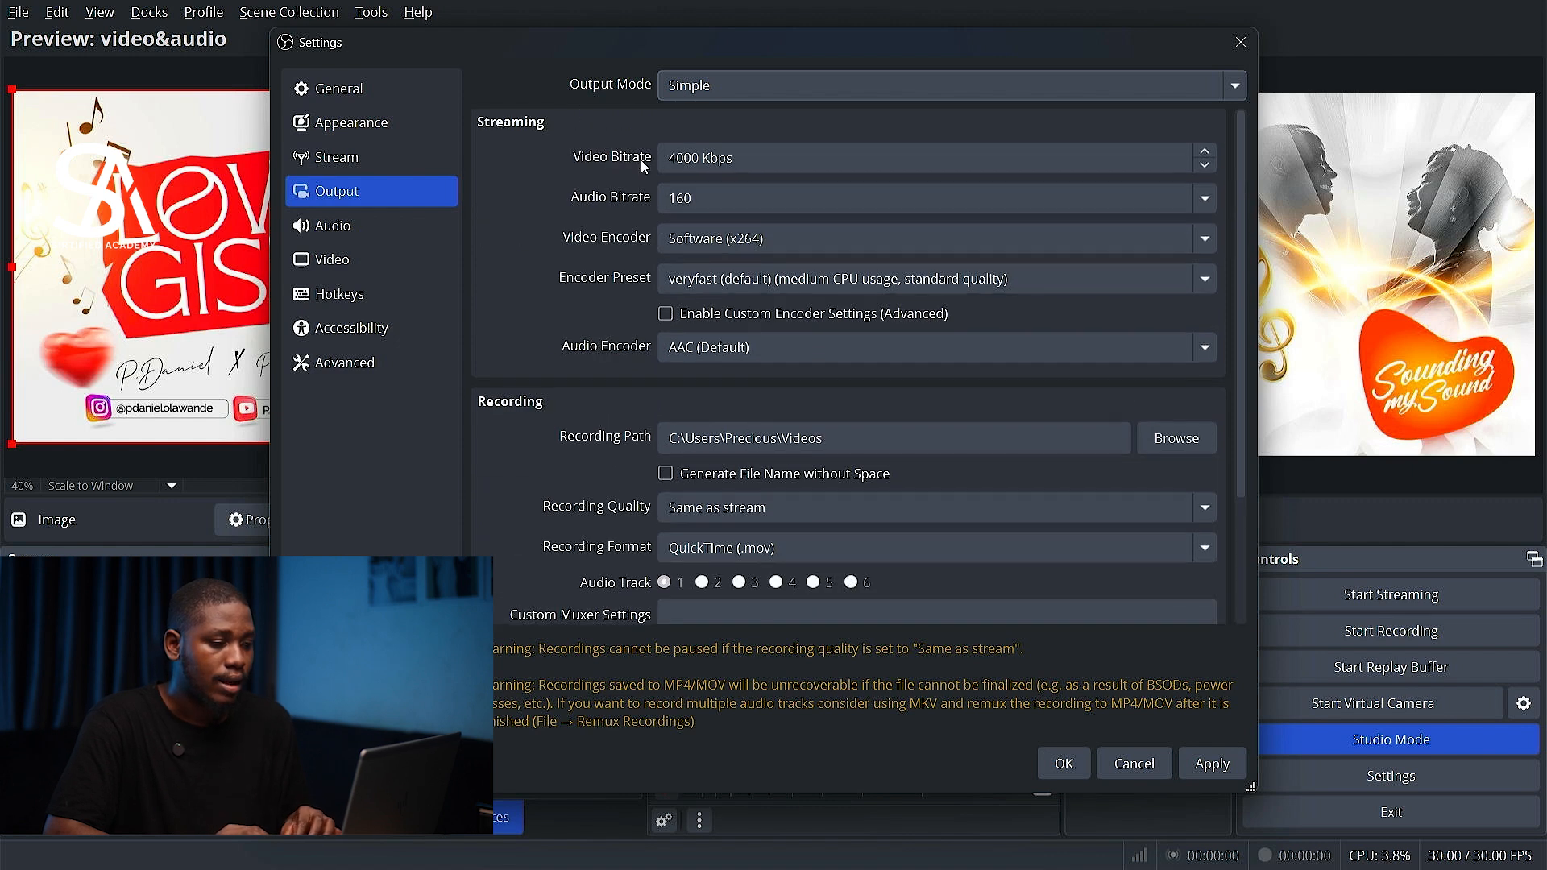
click(693, 86)
click(698, 133)
Examine the streaming, recording and audio track options of the Advanced output mode.
click(508, 144)
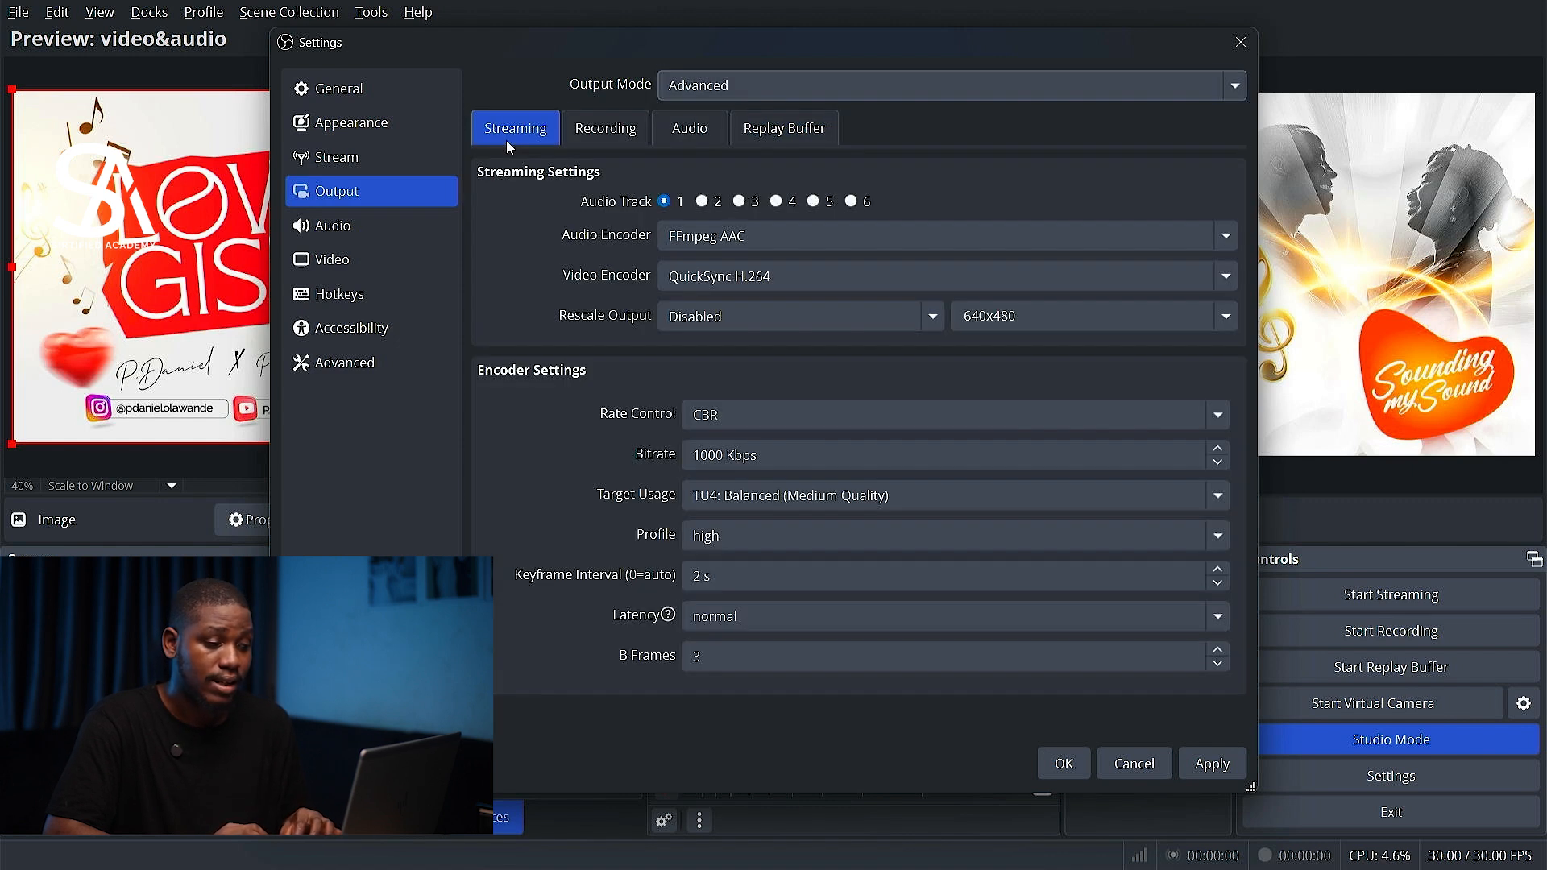
click(598, 136)
click(676, 128)
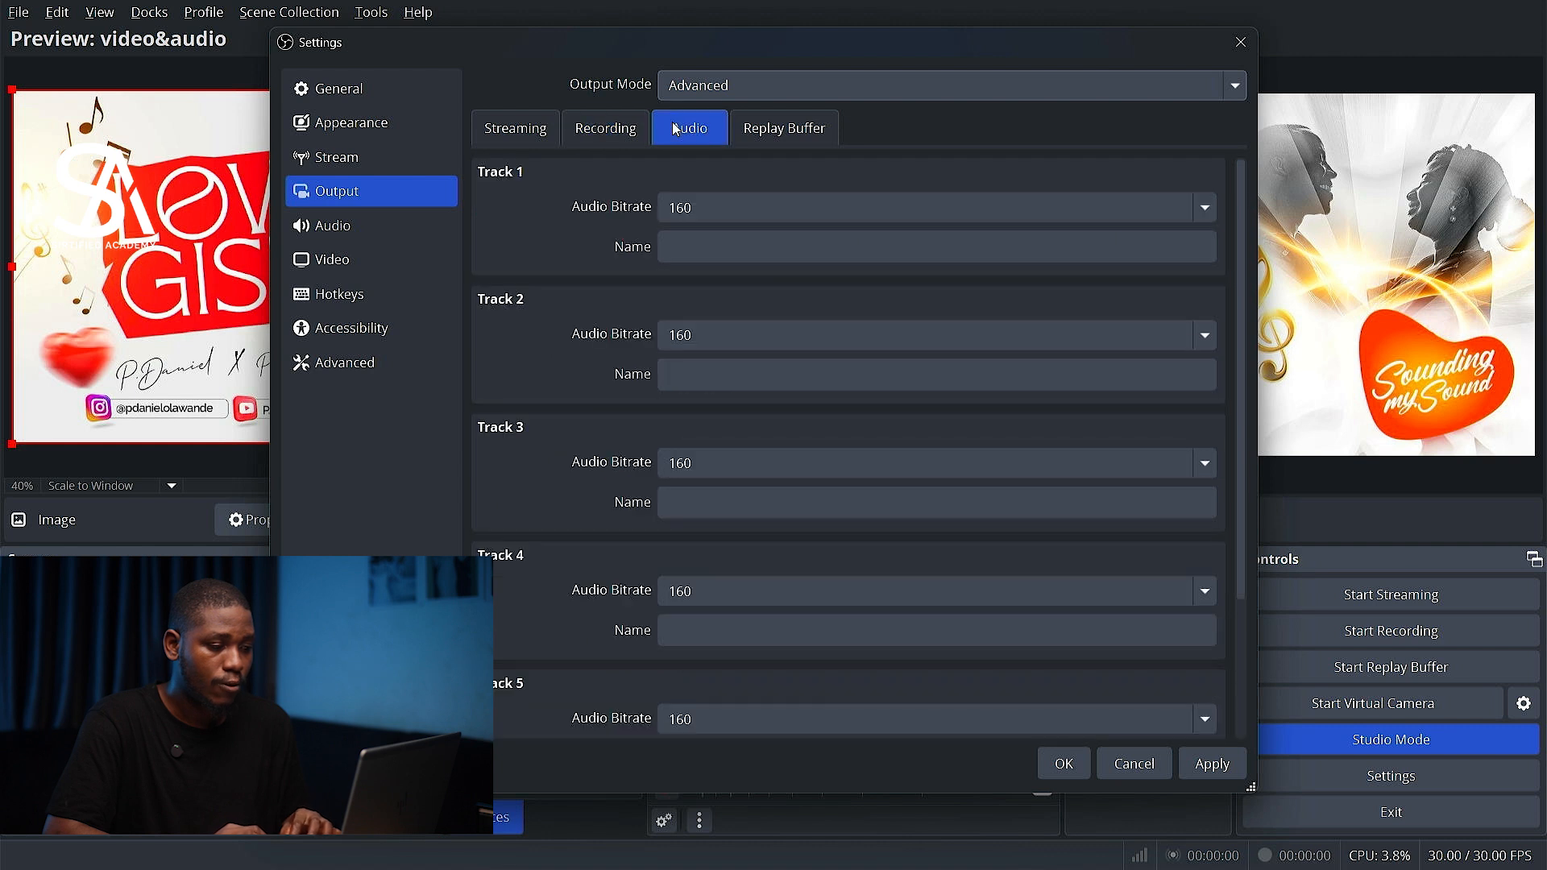
click(510, 129)
click(581, 133)
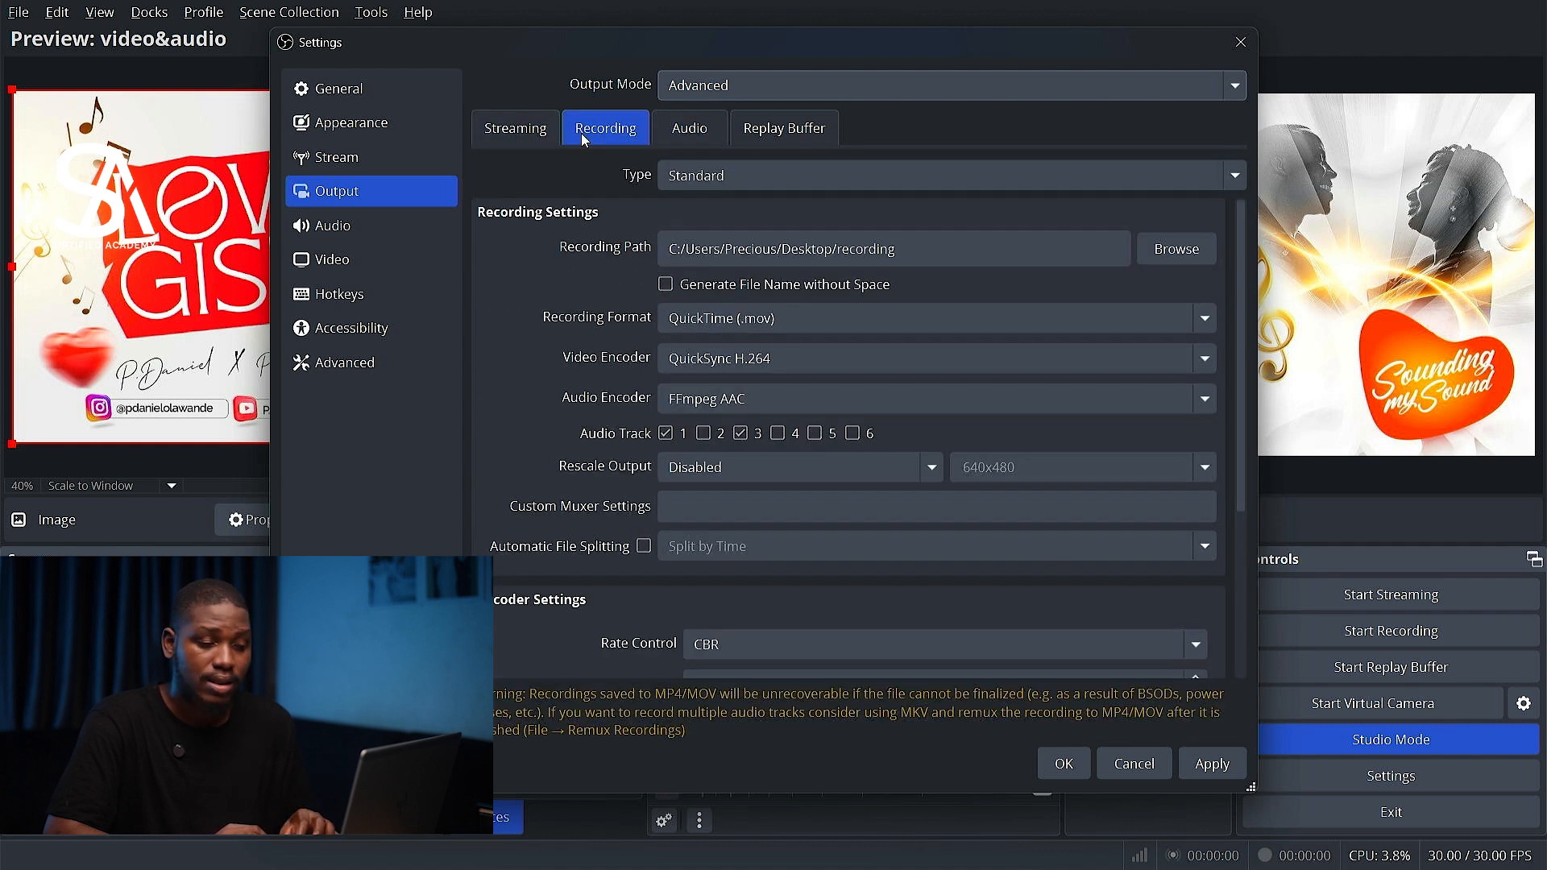
Look through the Audio settings.
click(364, 231)
scroll(564, 332, down, 1)
scroll(564, 332, up, 1)
Try a base canvas resolution of 1280x720 in the Video settings, and set both the base and output resolutions back to 1920x1080.
click(337, 271)
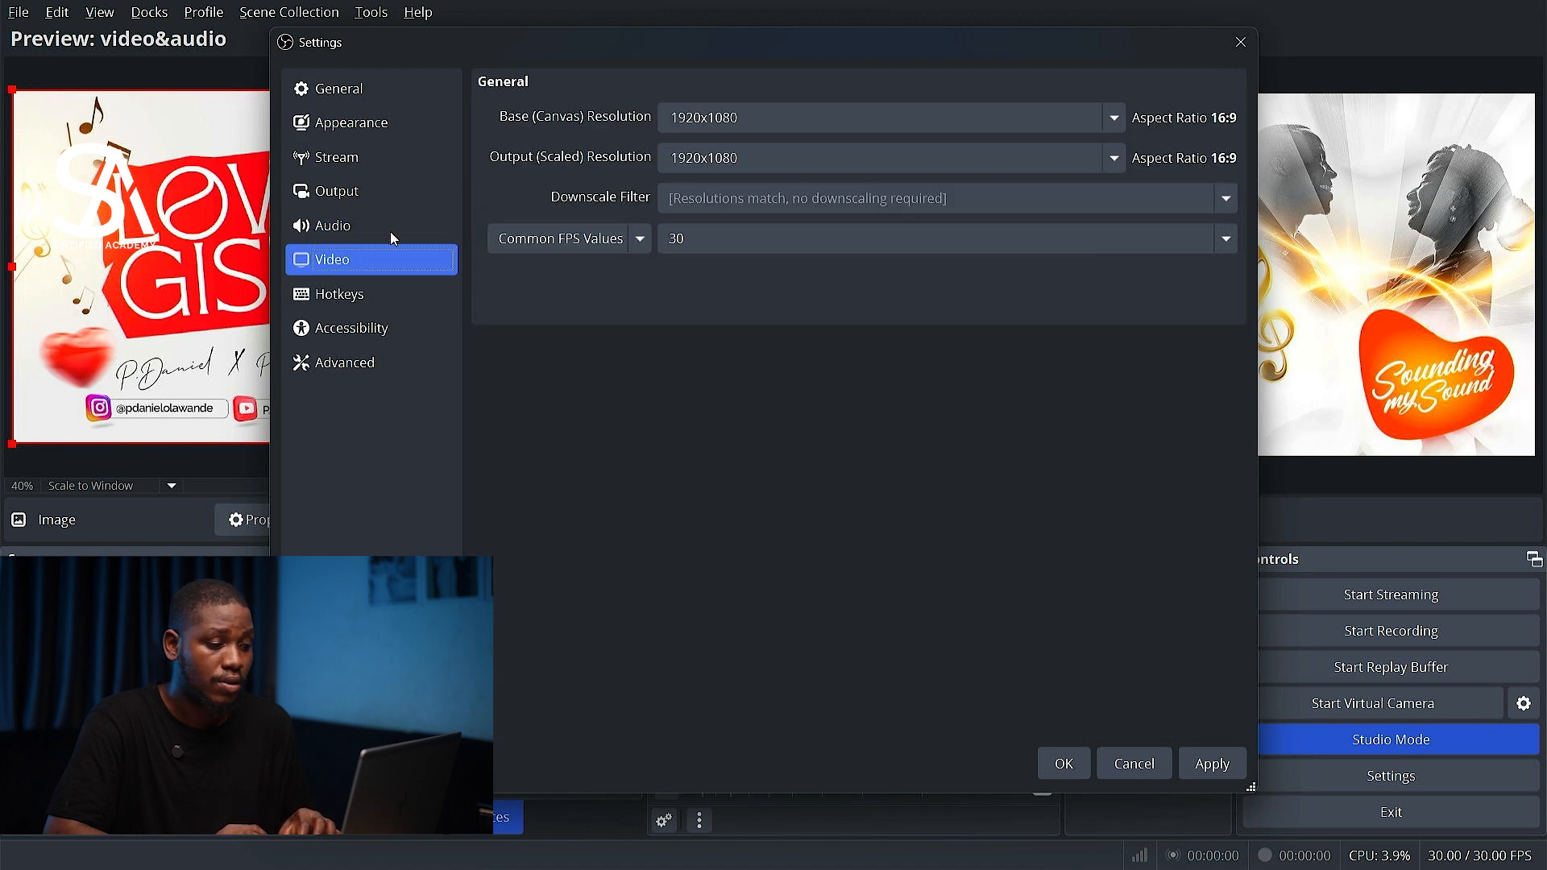
click(676, 119)
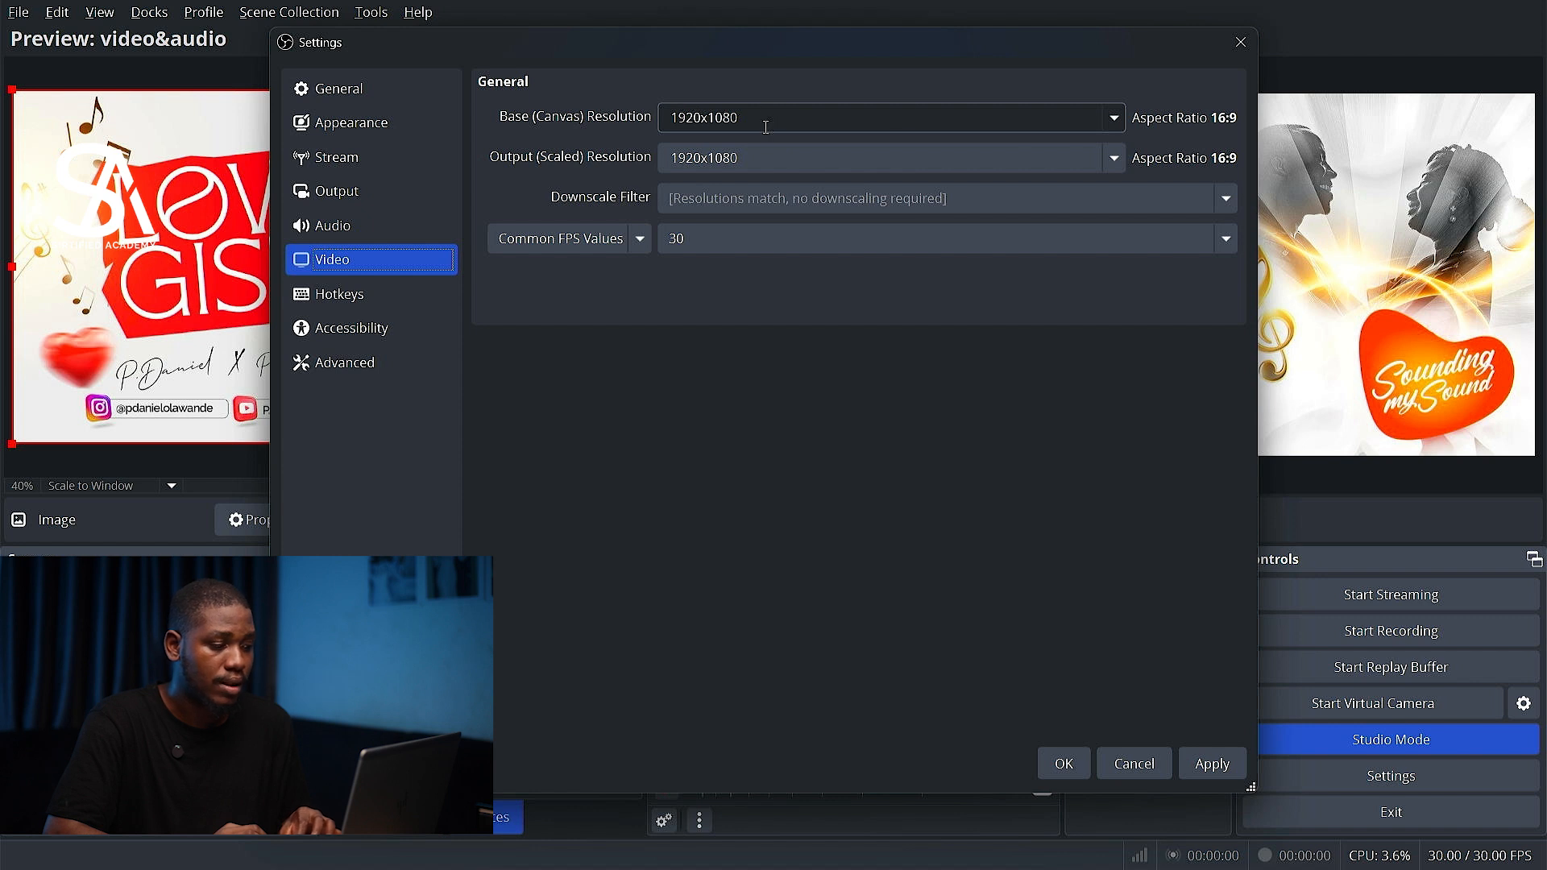
click(1114, 123)
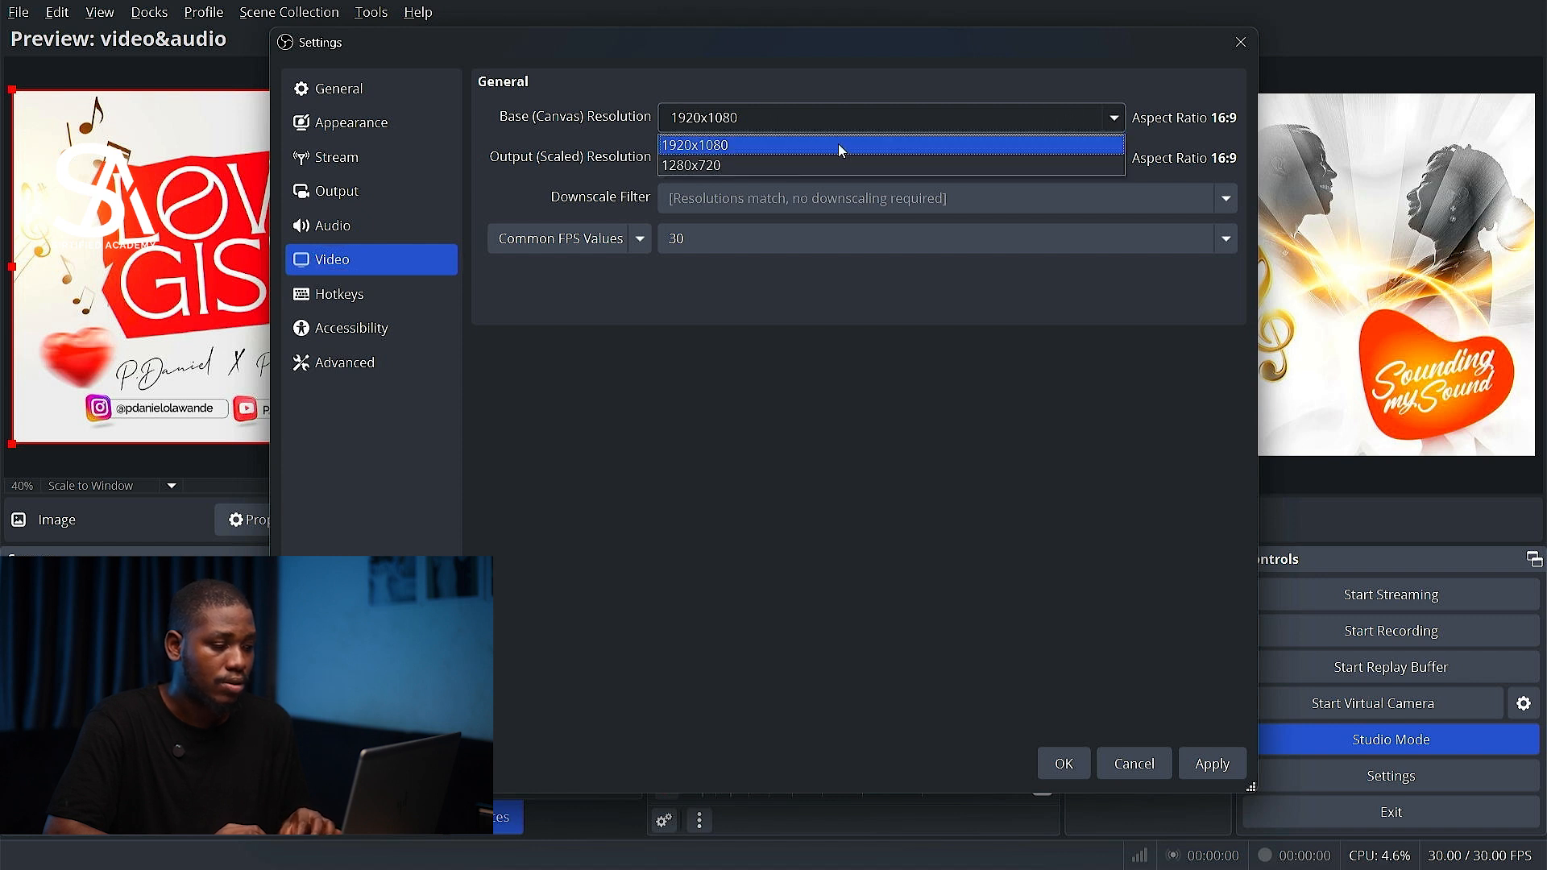
click(733, 165)
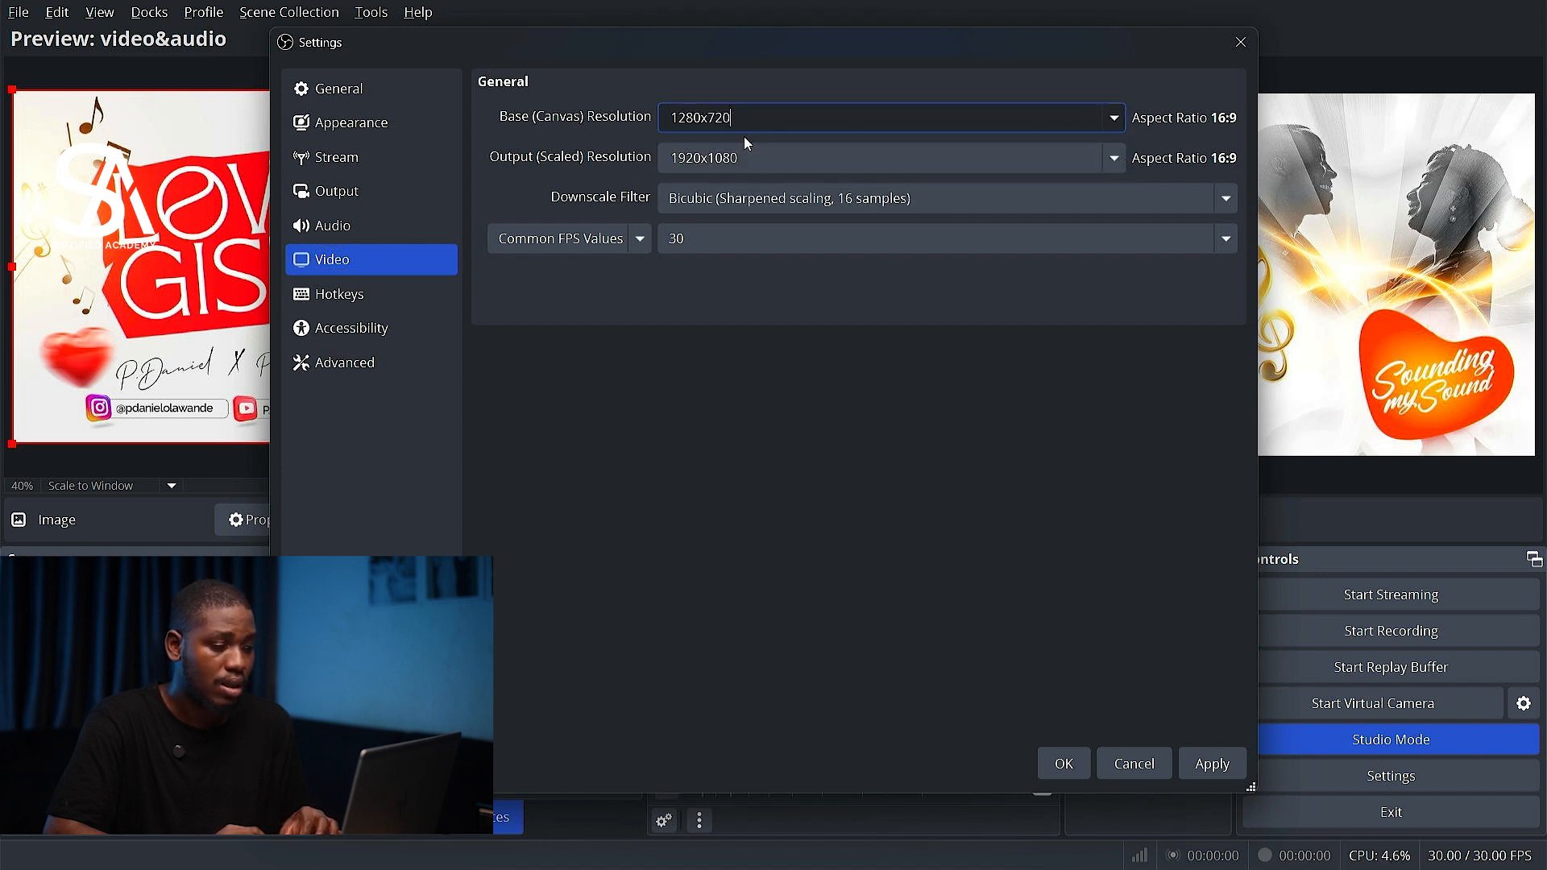
click(1115, 117)
click(1064, 143)
click(1115, 158)
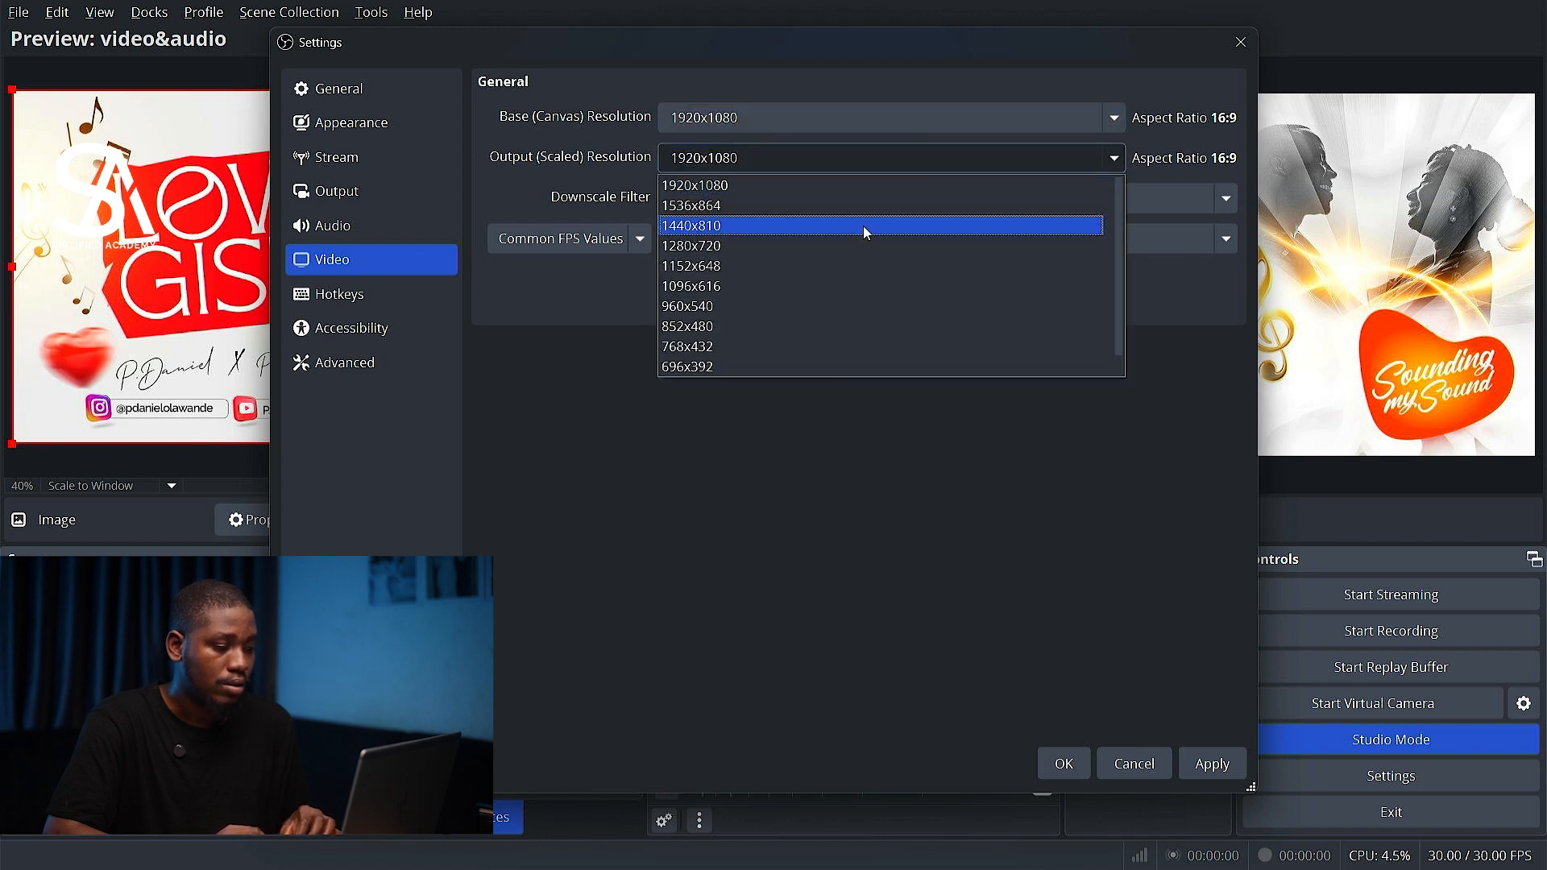
click(700, 197)
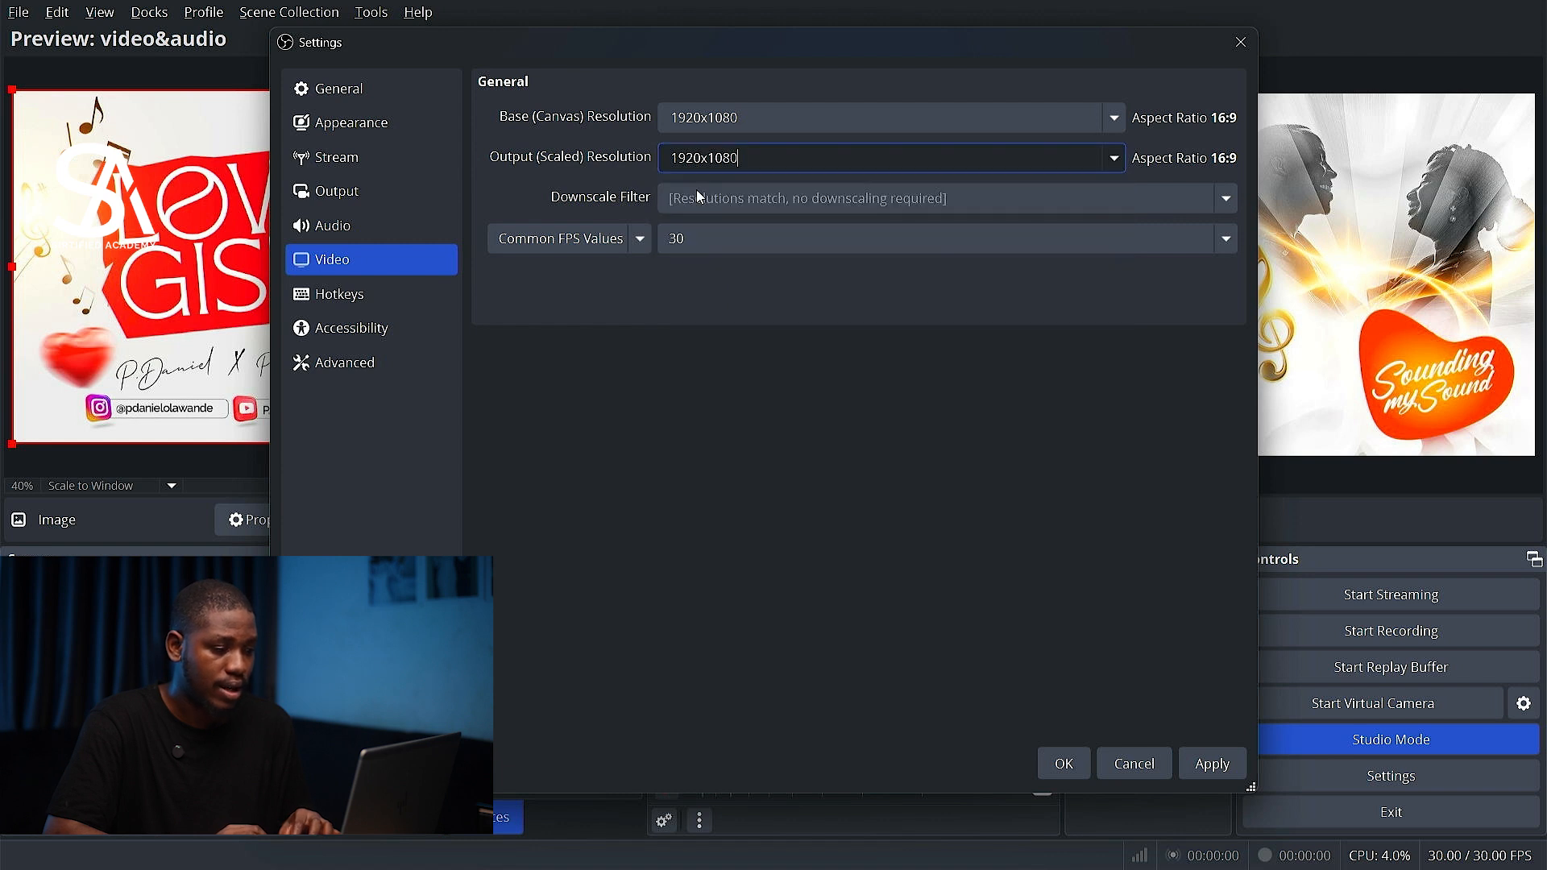
Look at the Hotkeys settings, including the Vertical Start Virtual Camera hotkey, and at the Accessibility color options.
click(354, 292)
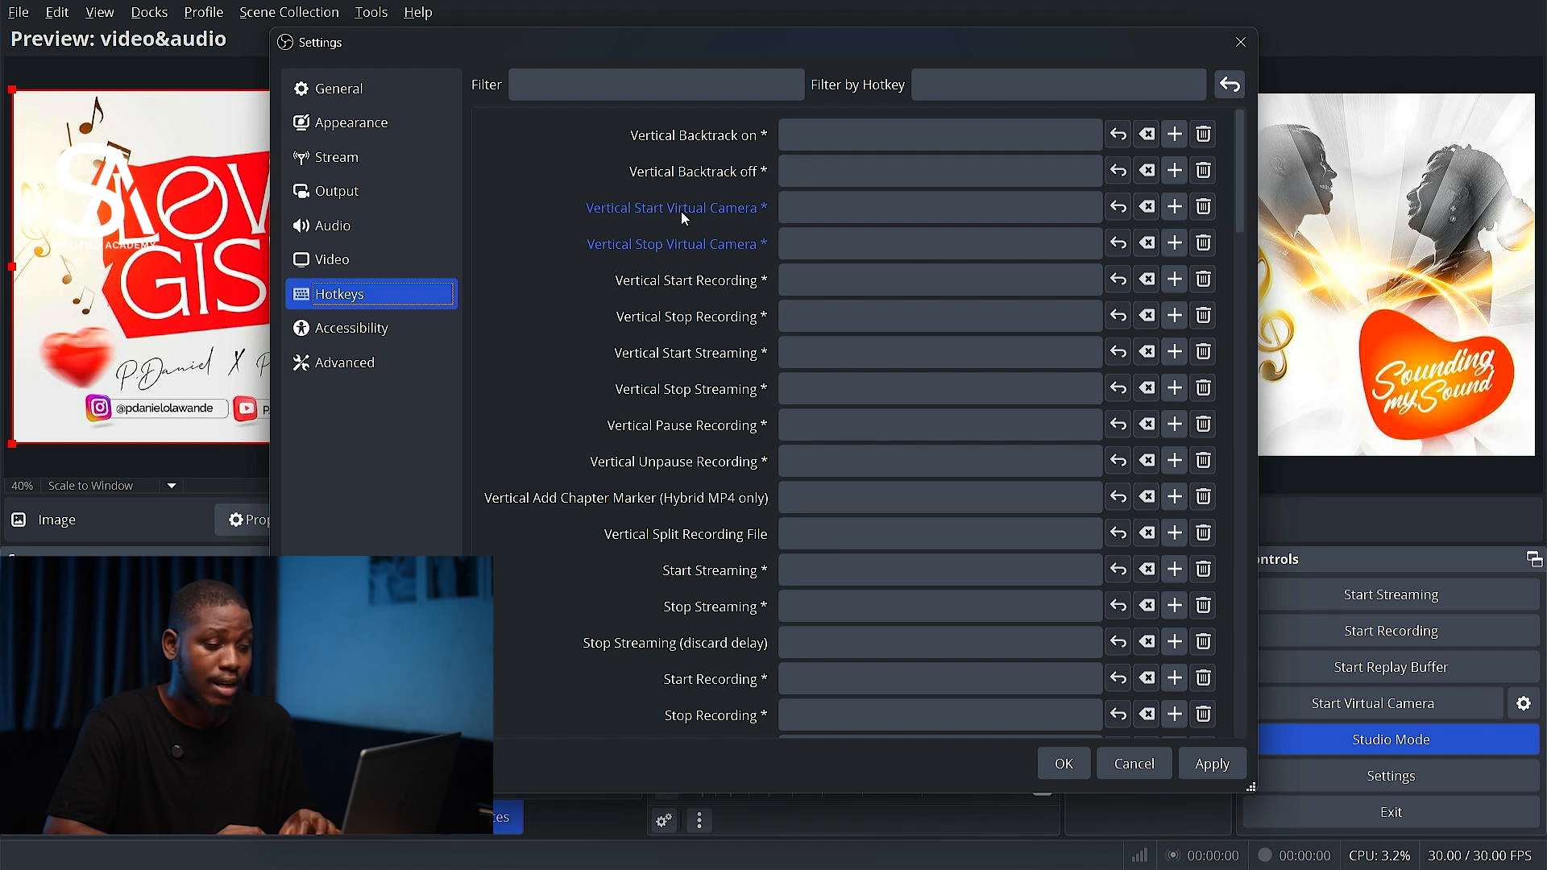
click(814, 212)
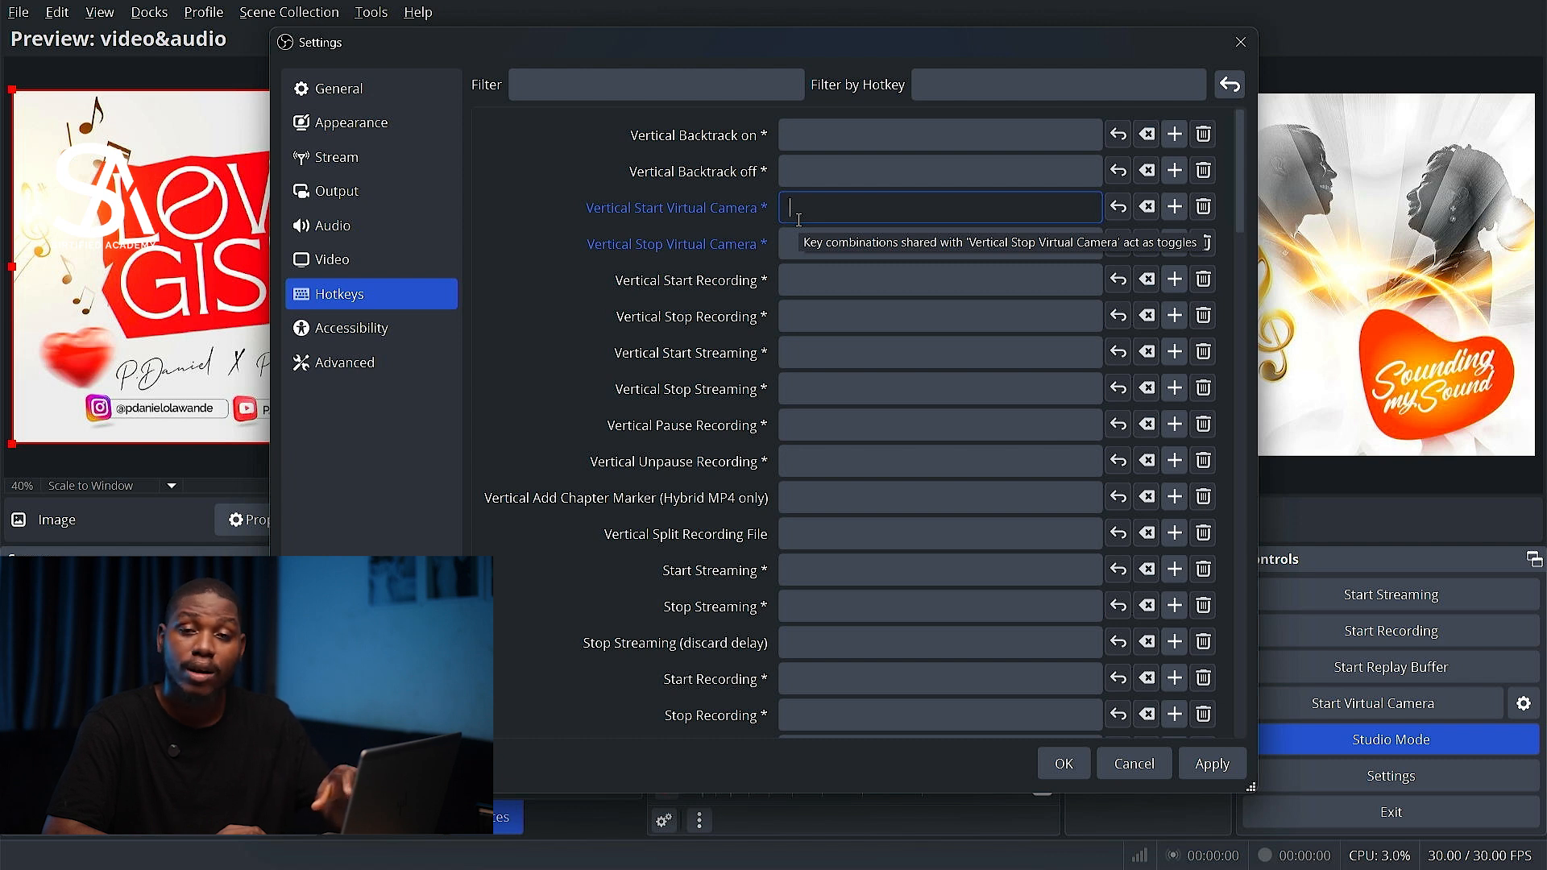
click(378, 327)
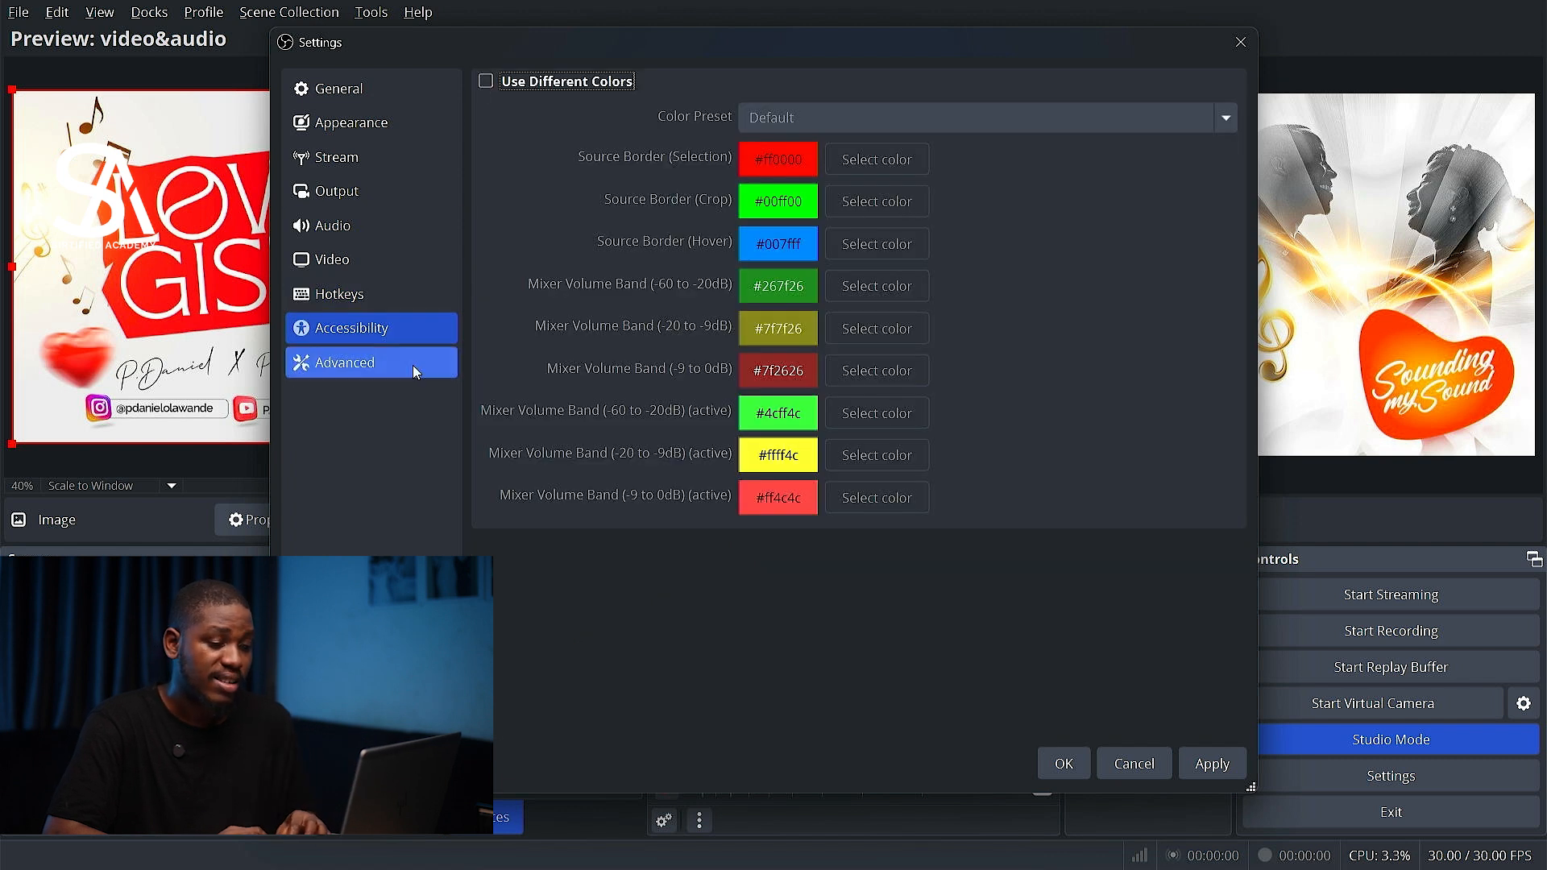
click(394, 324)
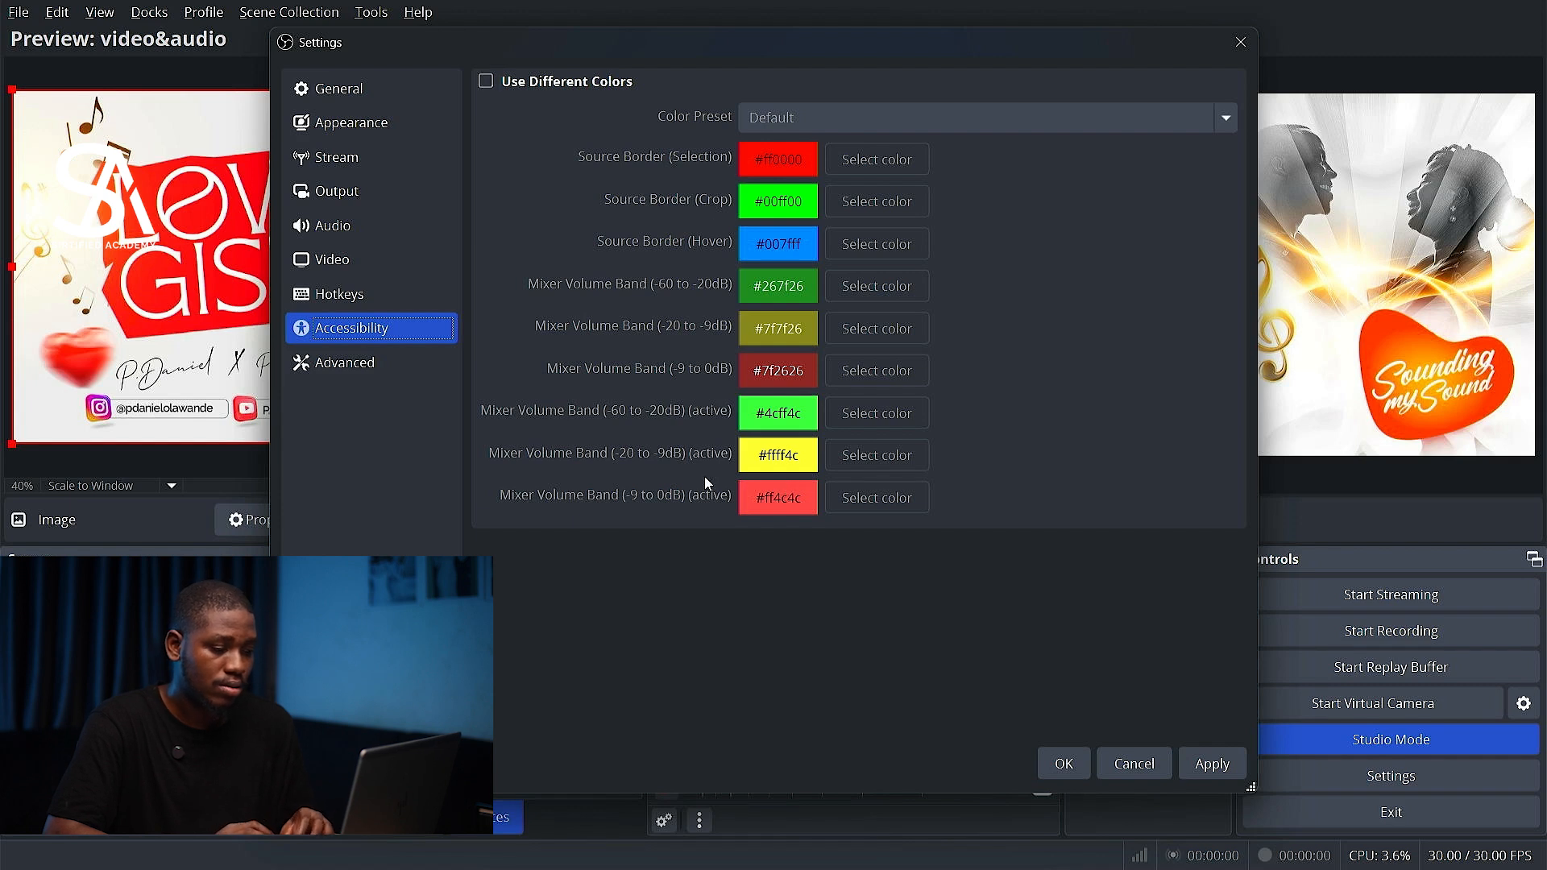
Look through the Advanced settings, including the Video renderer, Recording, Stream Delay, Automatically Reconnect and Network options.
click(341, 364)
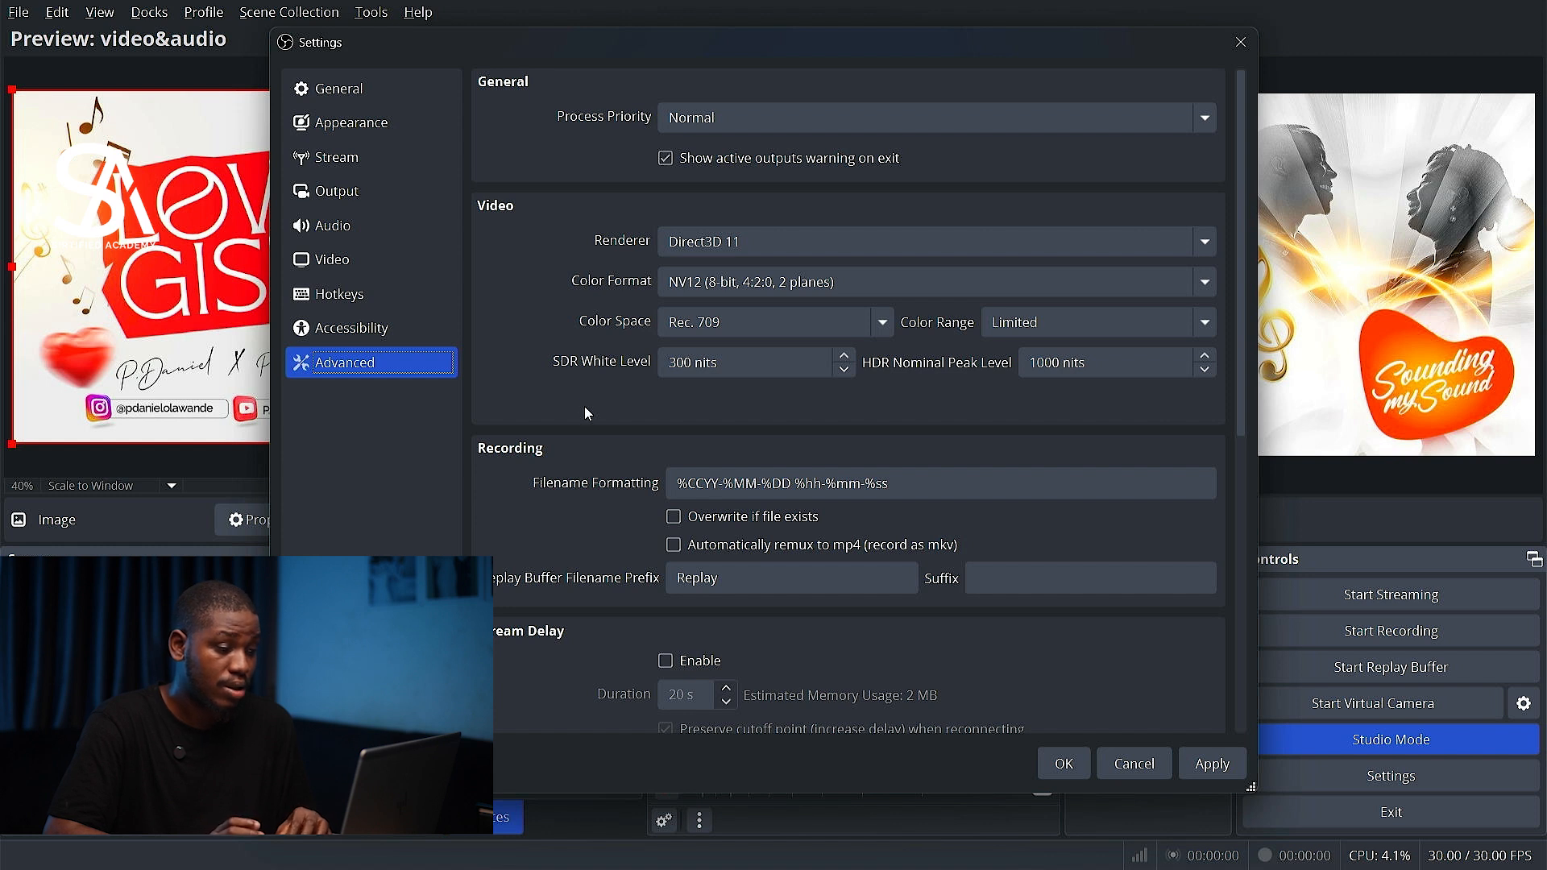
scroll(583, 406, down, 1)
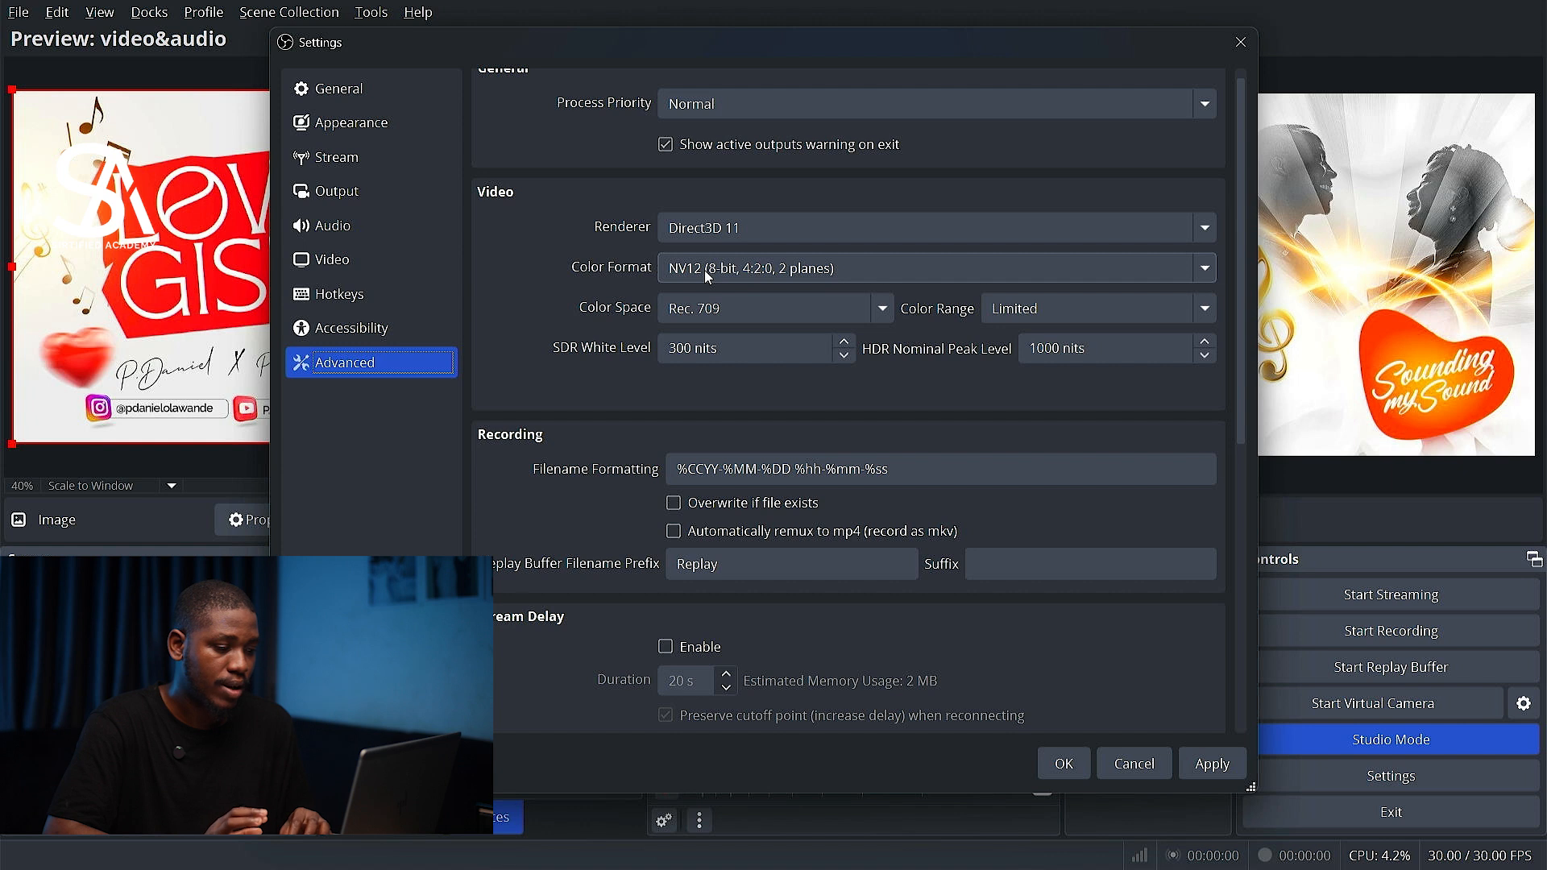
click(761, 229)
click(760, 228)
scroll(877, 404, down, 10)
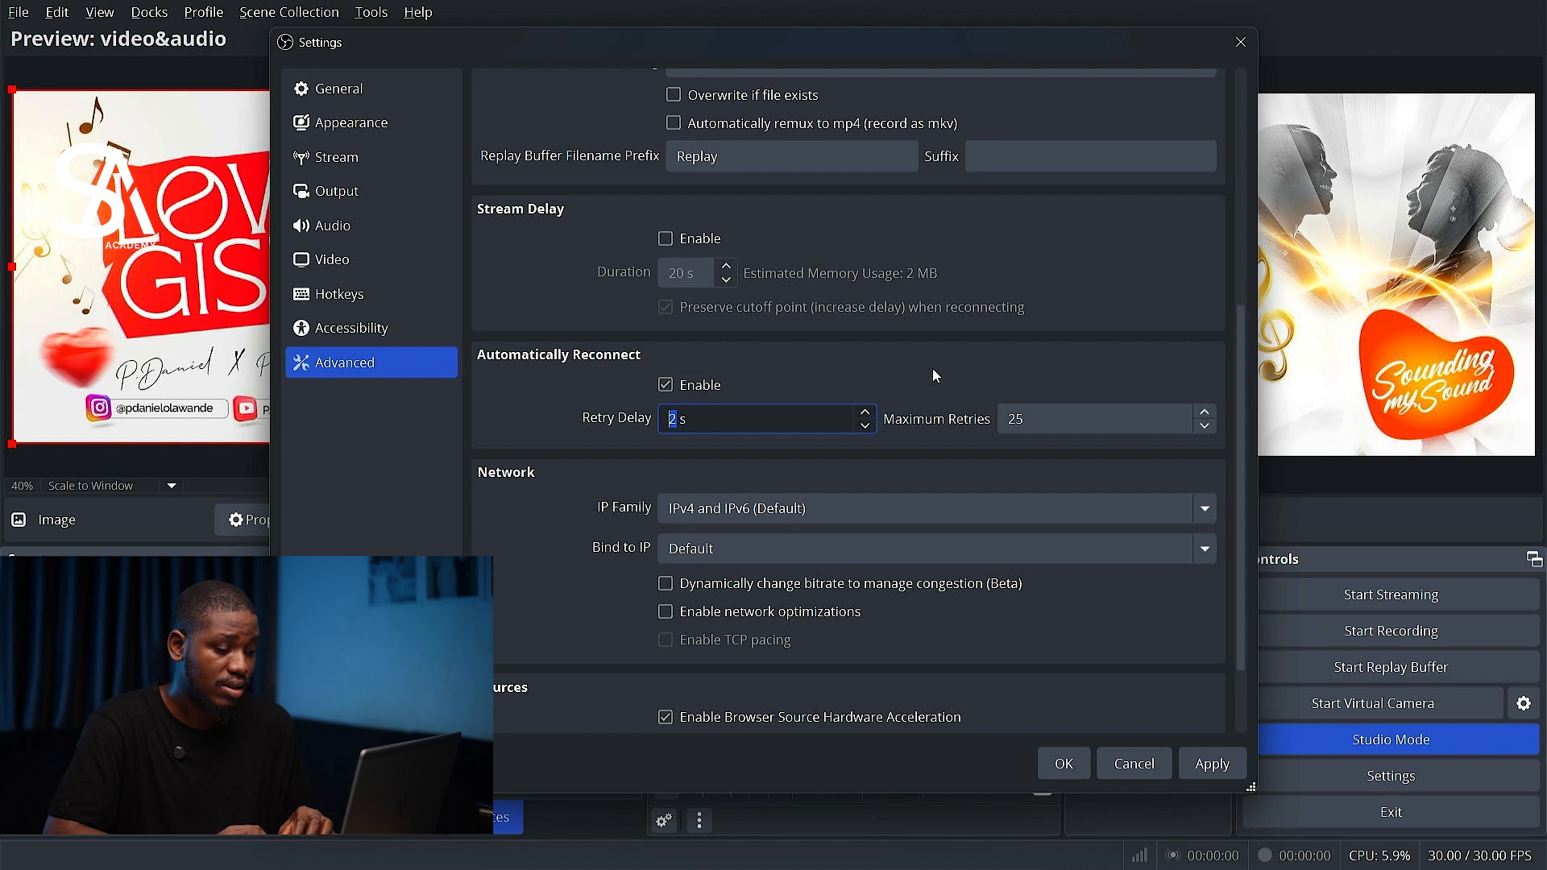
scroll(933, 370, down, 3)
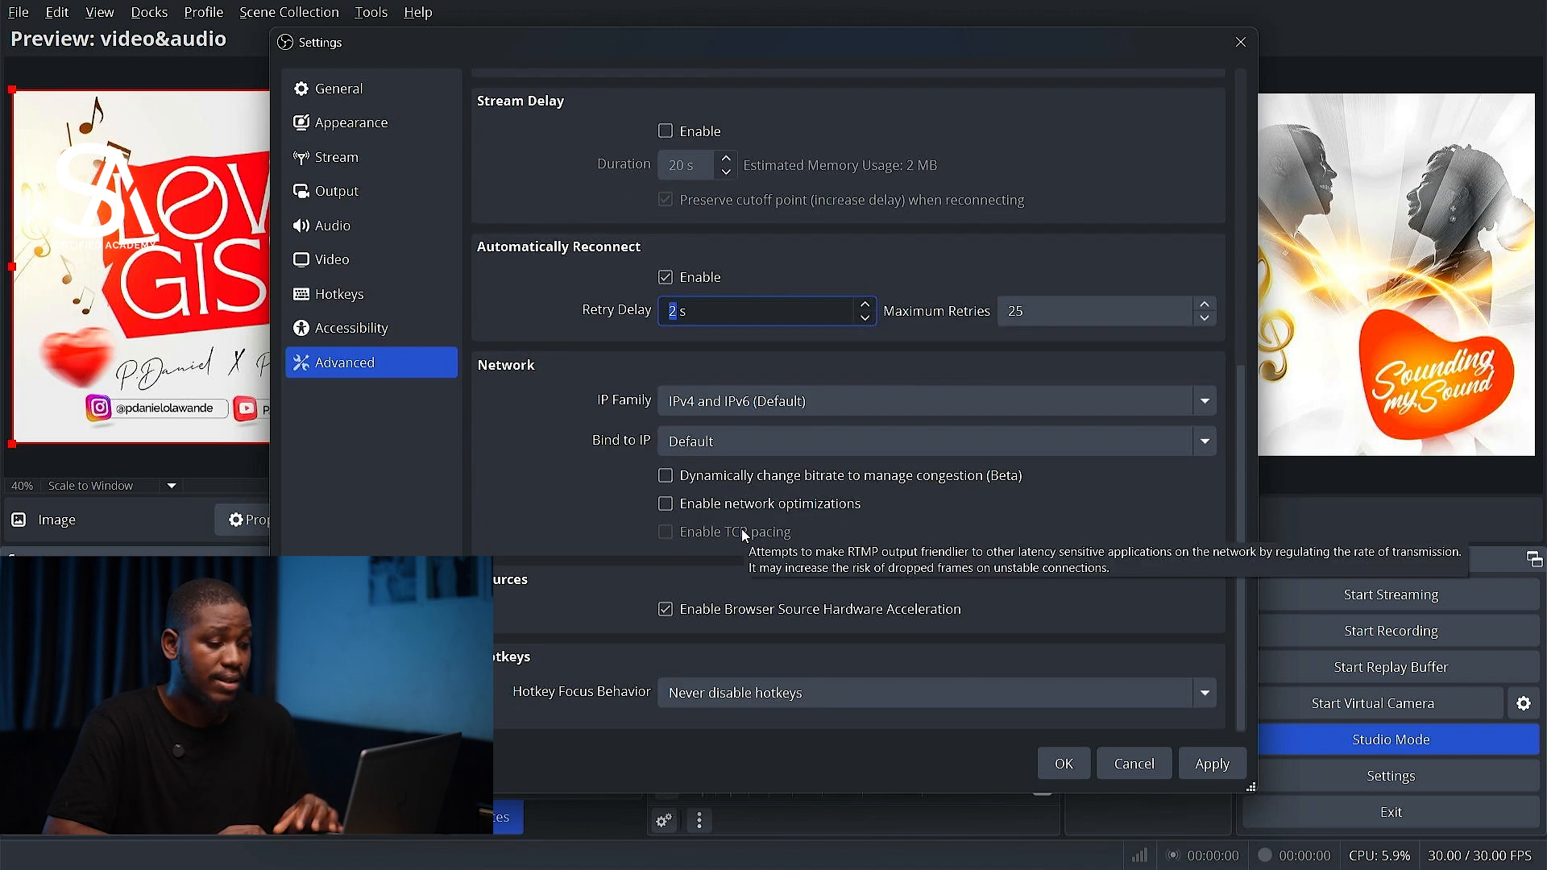
scroll(741, 529, up, 12)
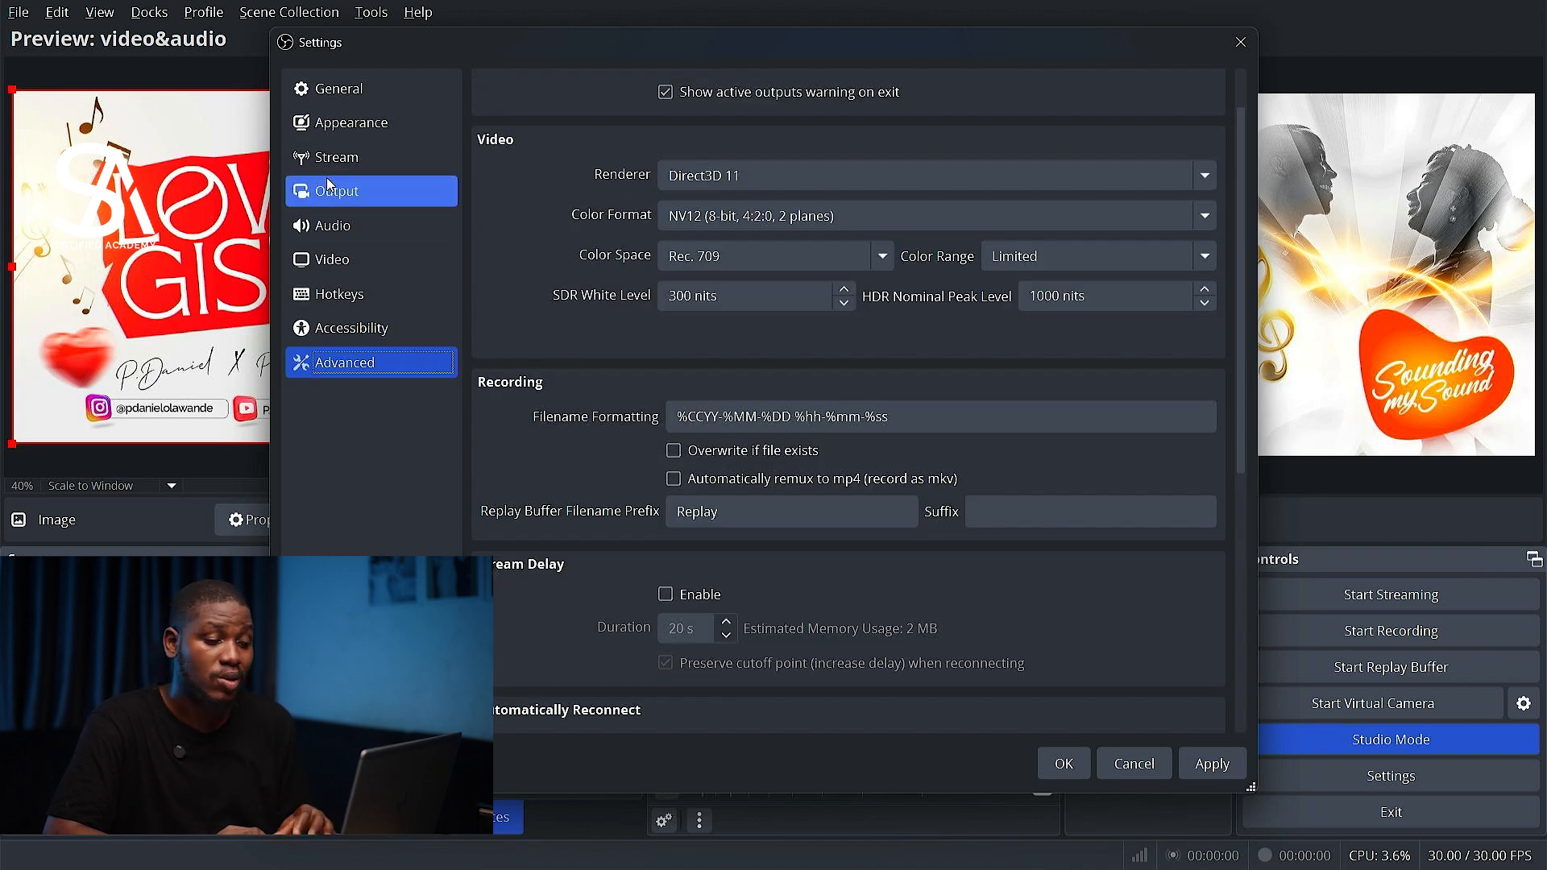
Go back over the Output settings for streaming, recording, audio and the replay buffer.
click(327, 182)
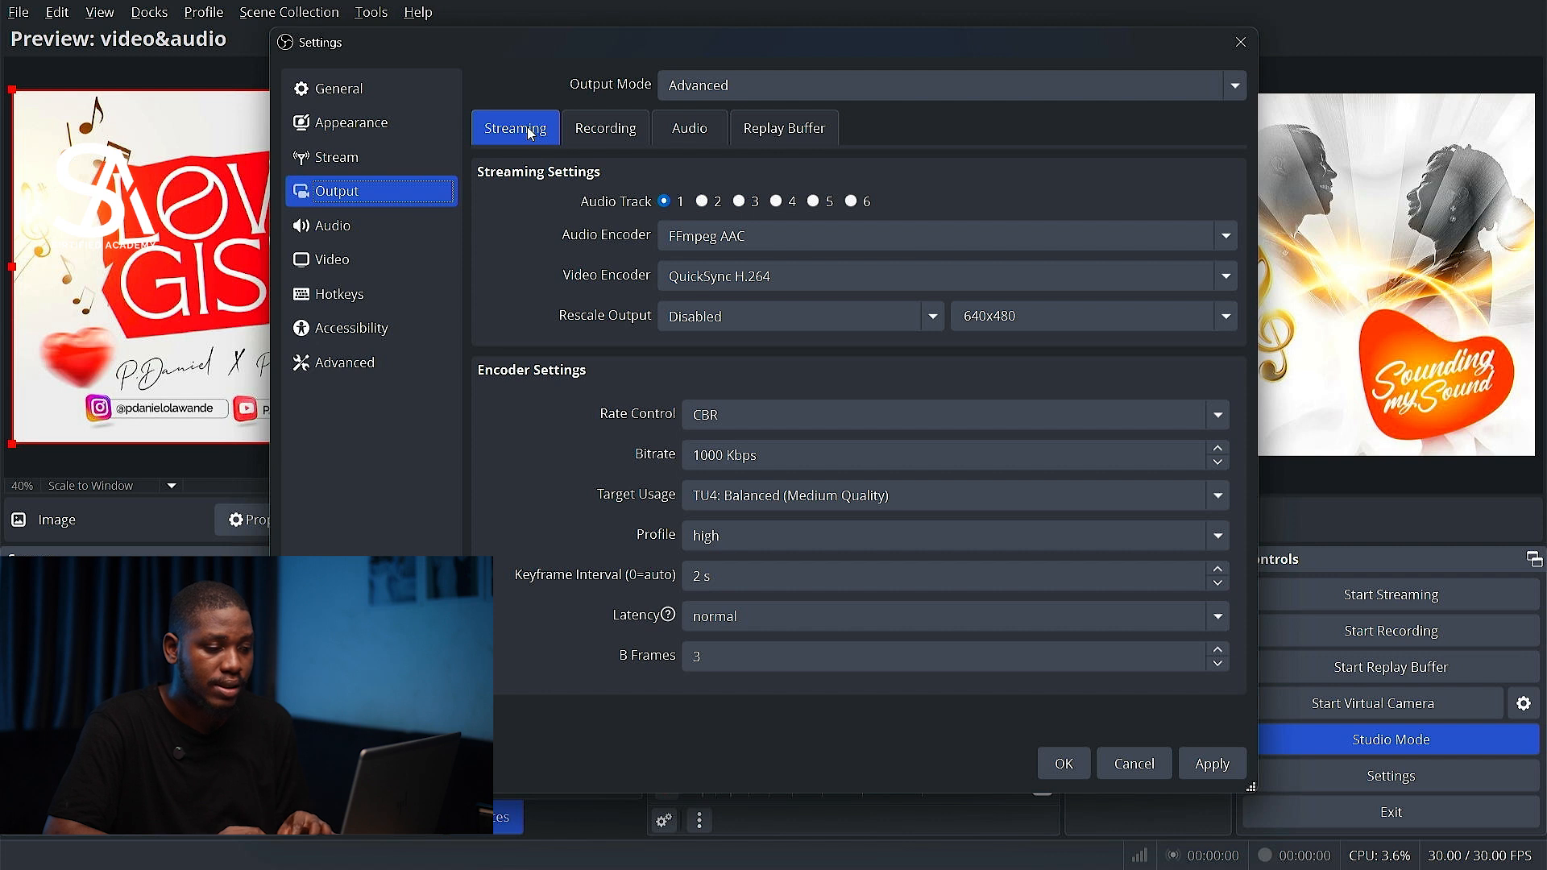
click(608, 131)
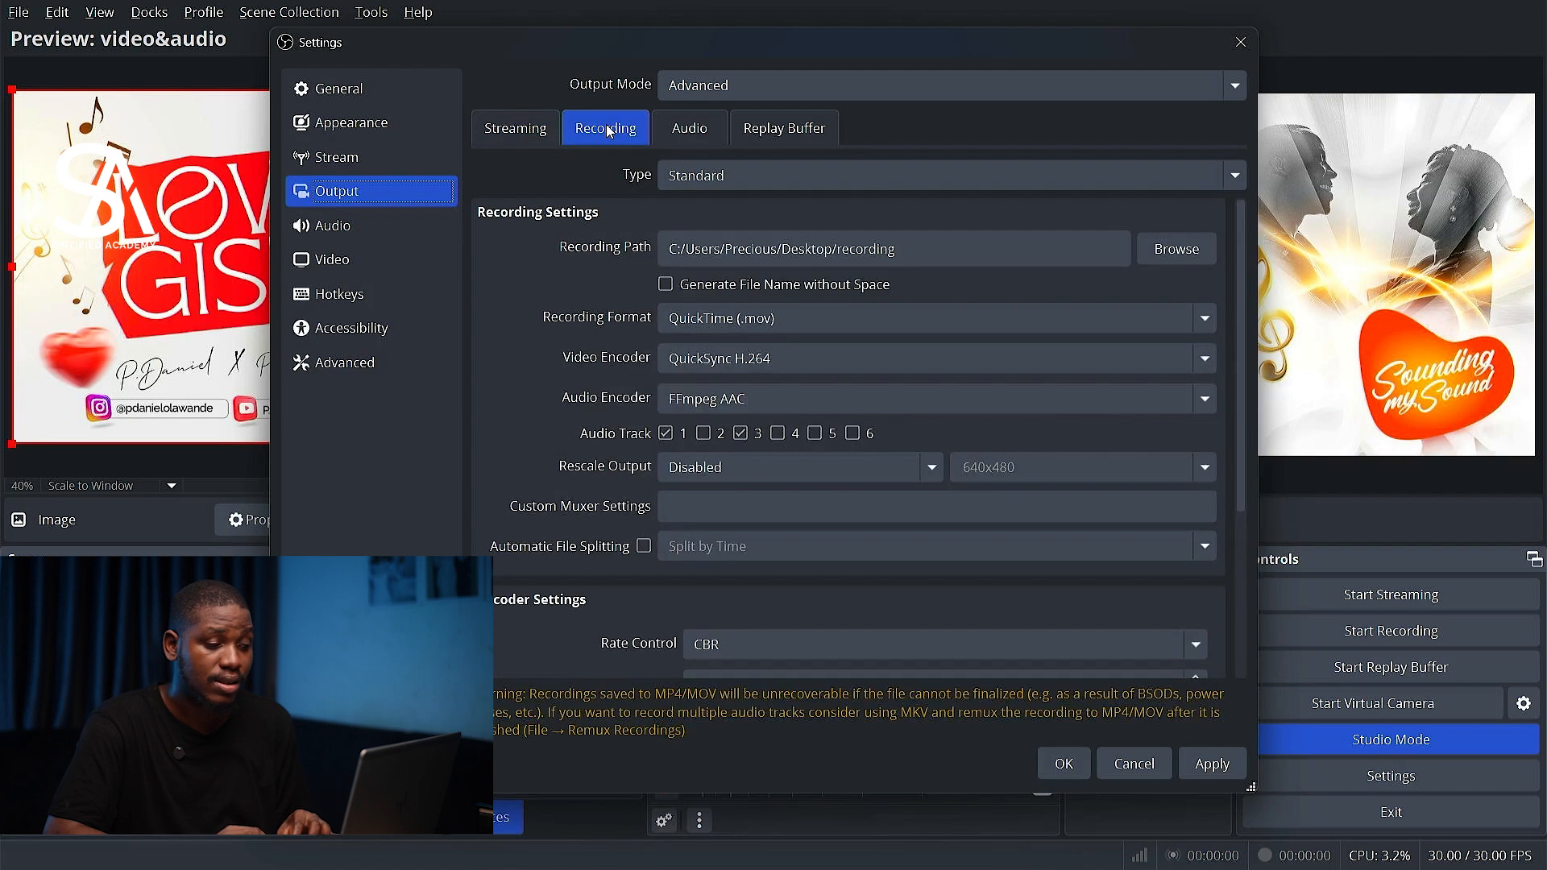
click(666, 122)
click(767, 129)
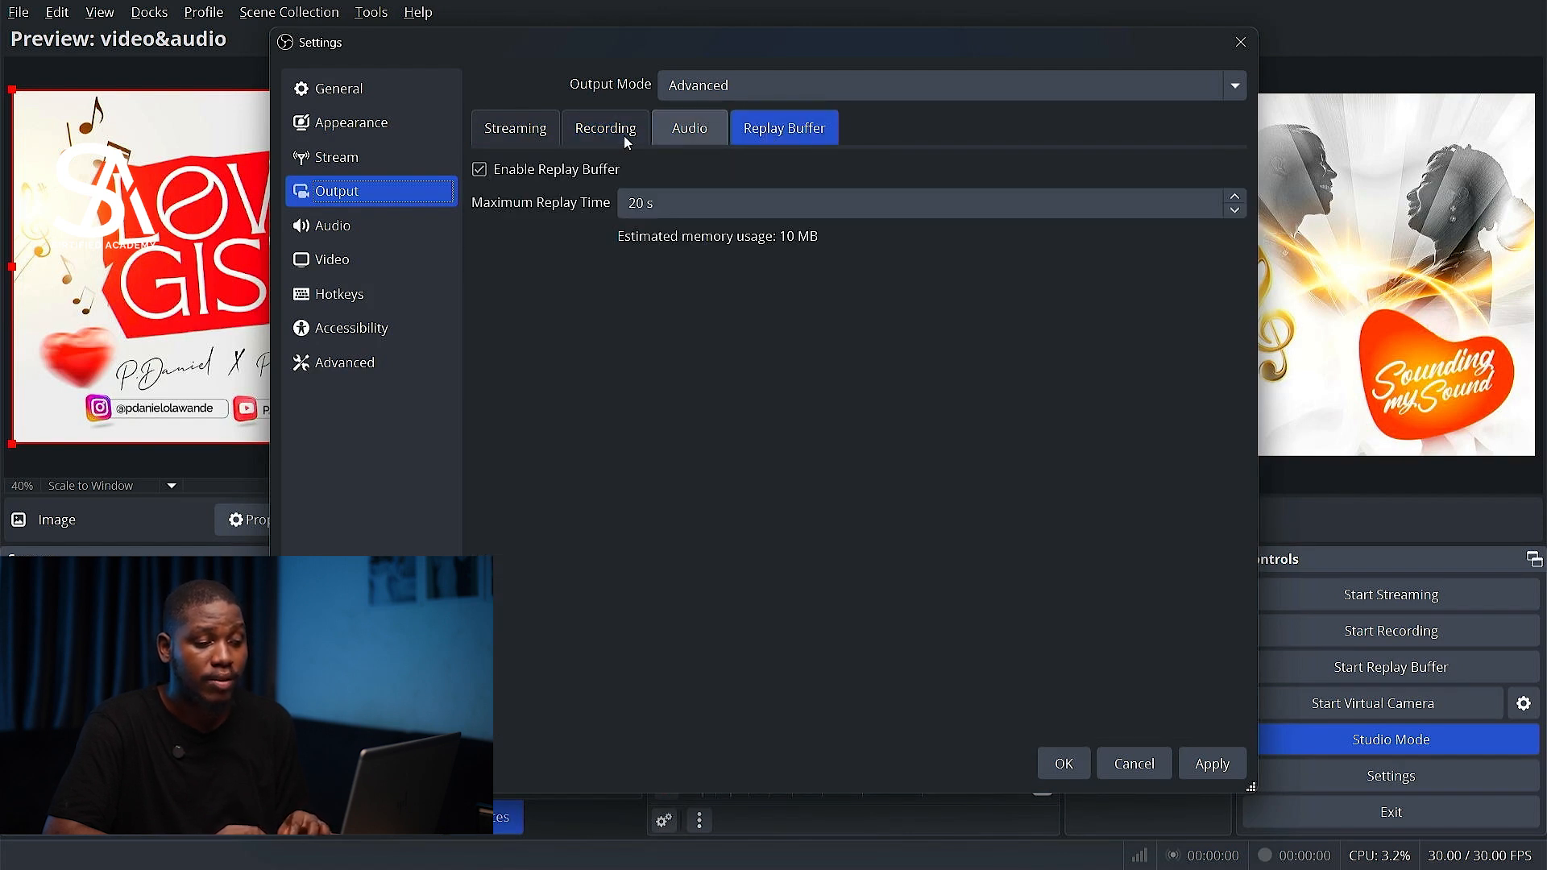
click(519, 134)
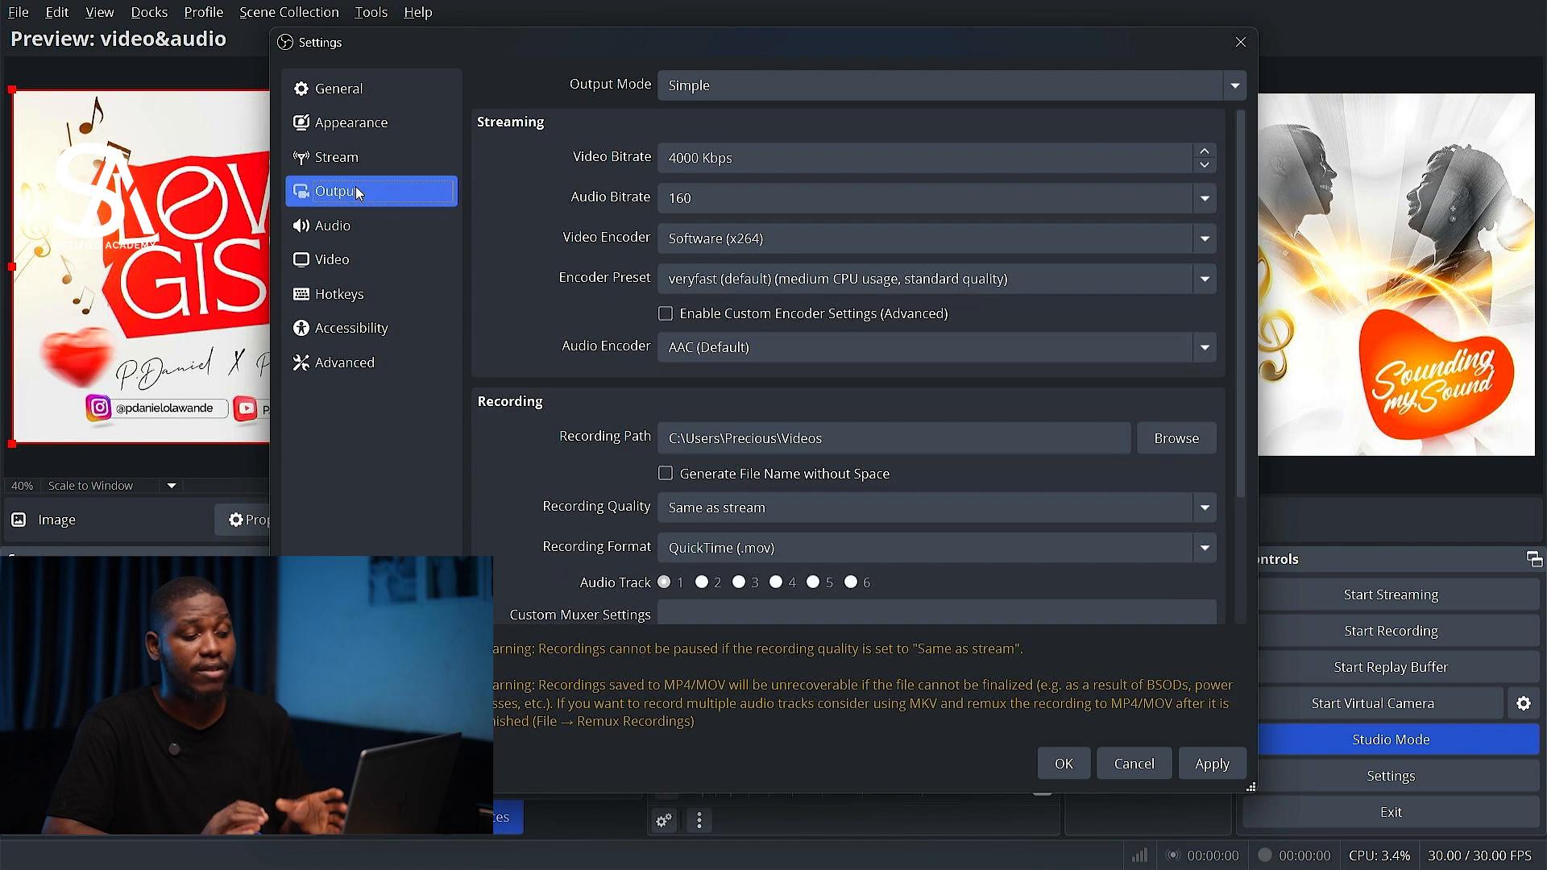